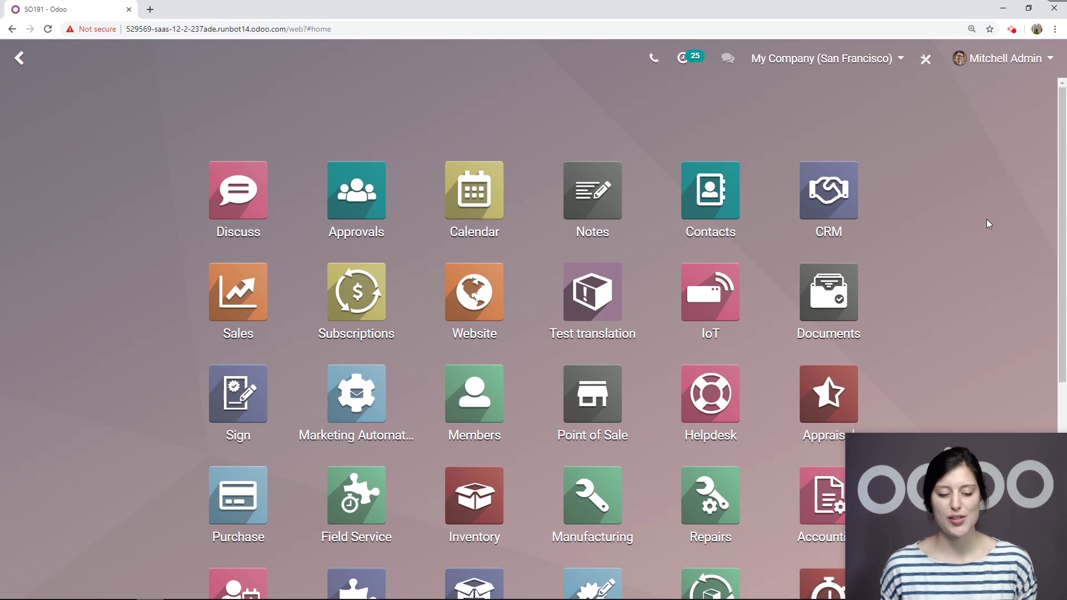
Open the Sales settings and confirm Units of Measure is enabled under Product Catalog.
click(239, 316)
click(435, 58)
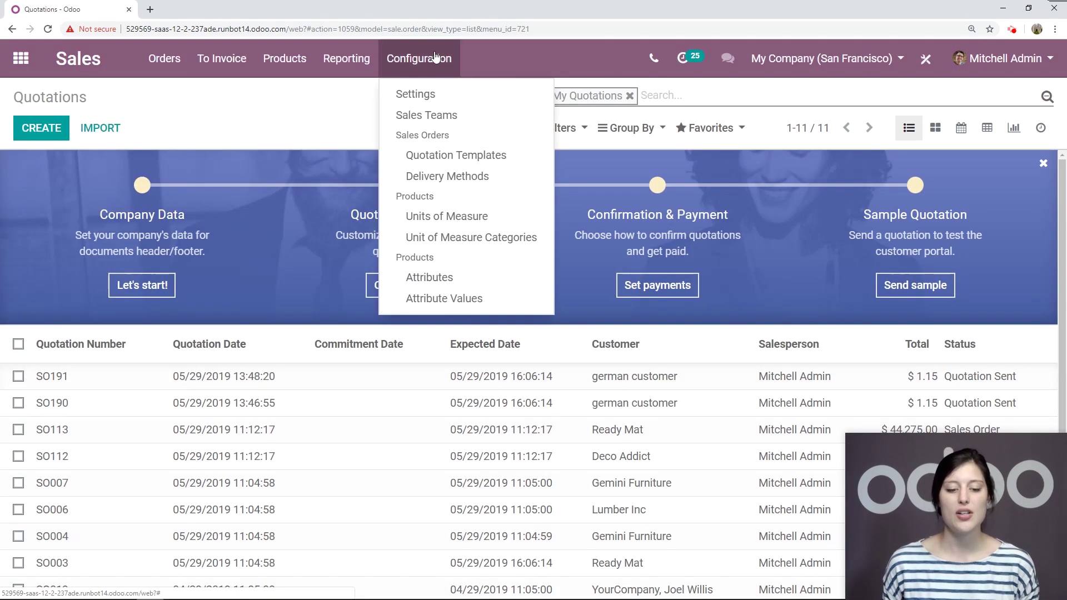
click(416, 90)
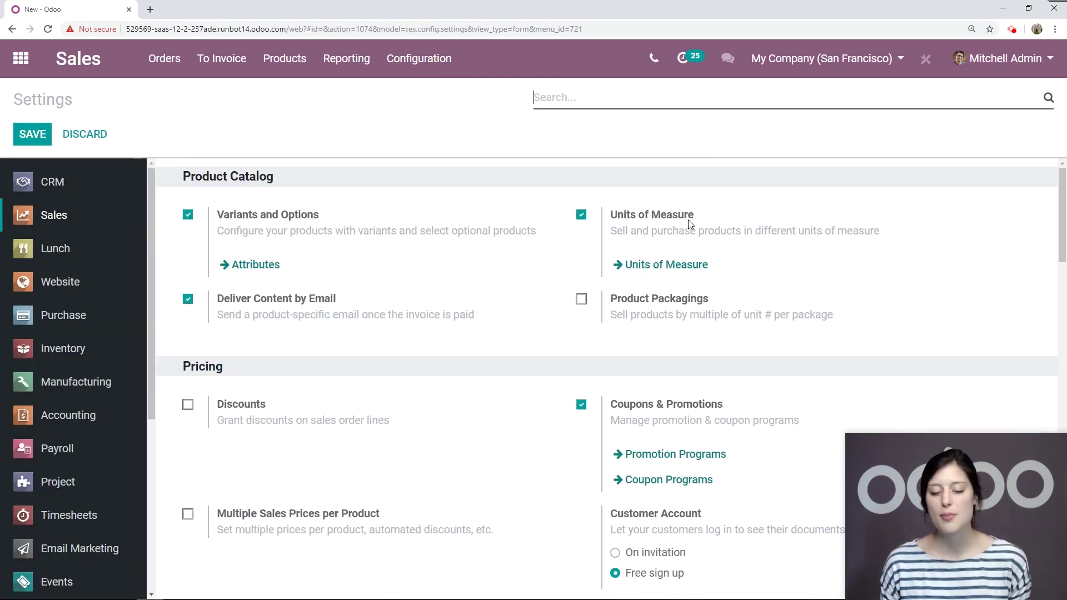
drag(721, 214, 611, 224)
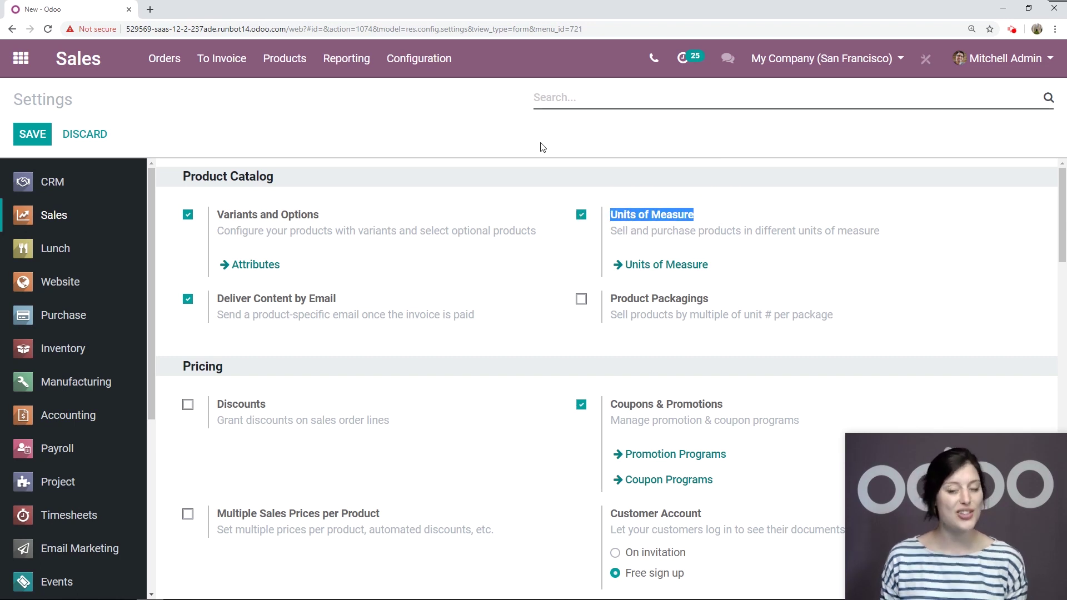
click(478, 148)
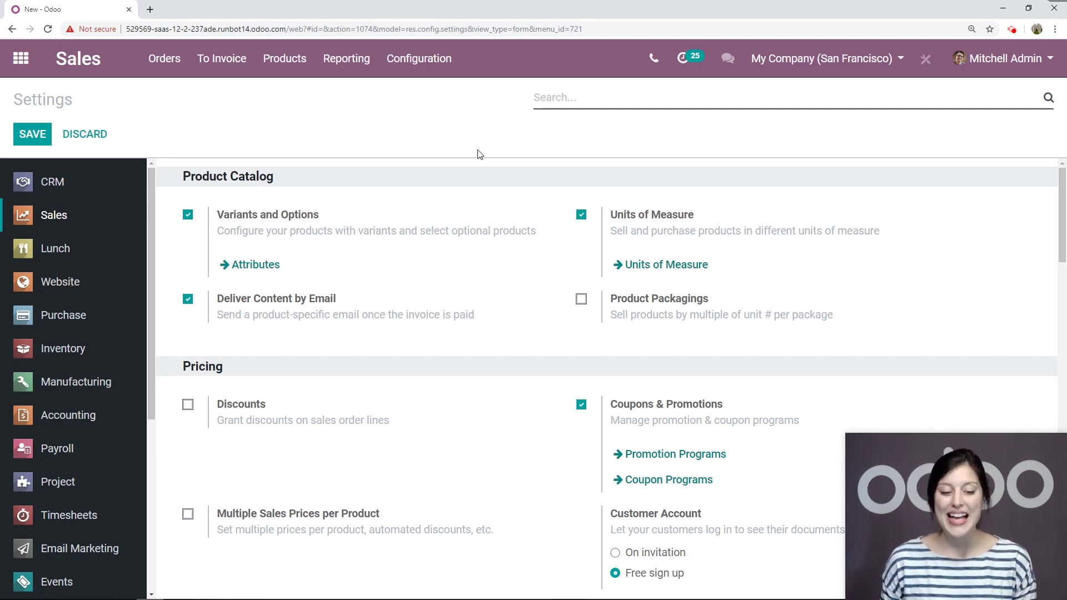
Start a new product named 'Customization Service' from the Products list.
click(282, 63)
click(280, 92)
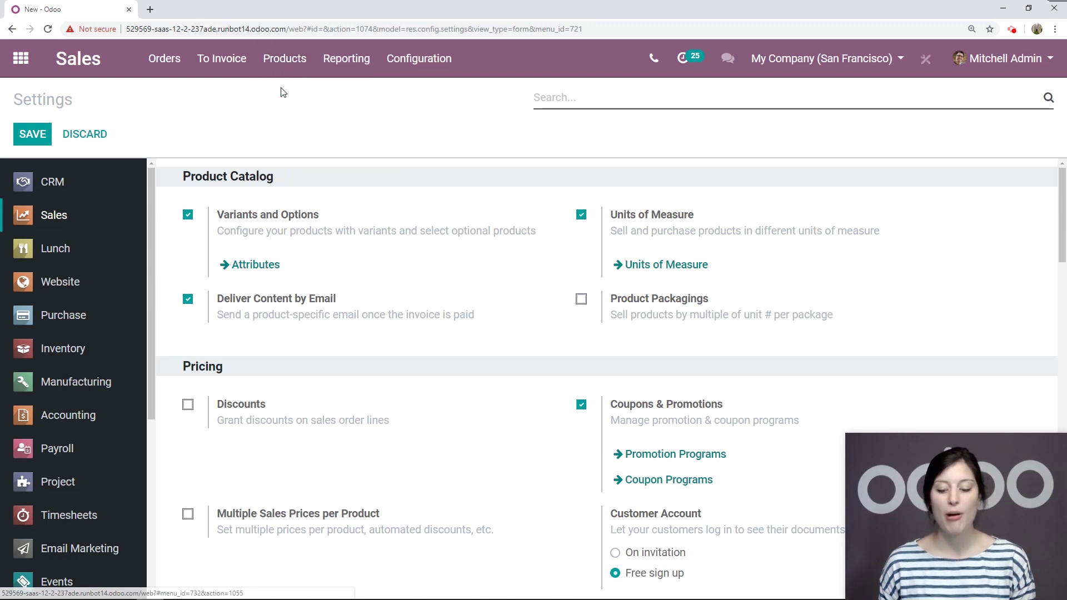
click(77, 131)
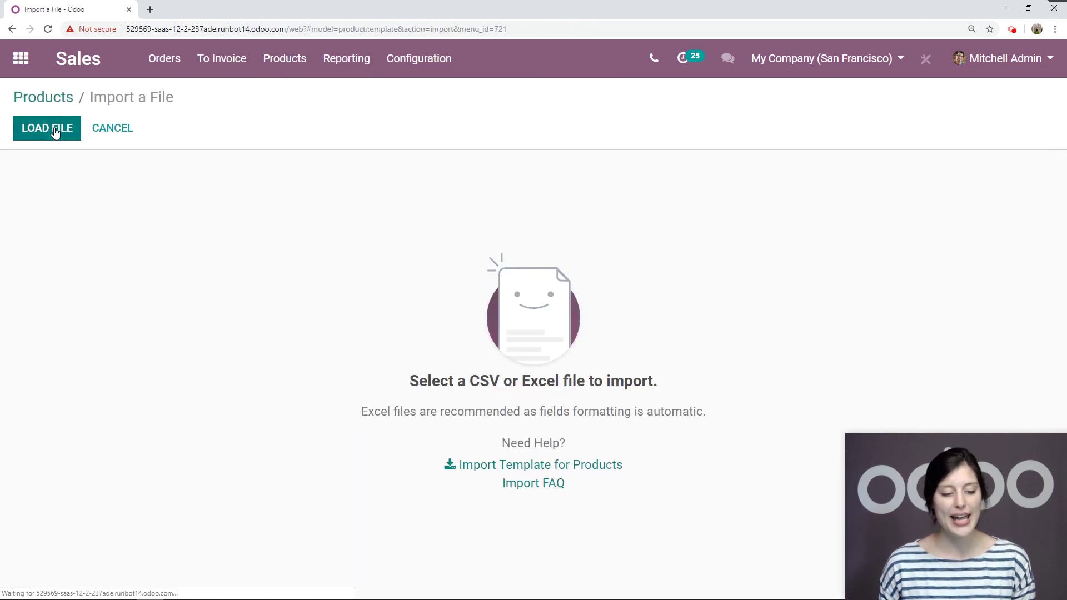
click(134, 129)
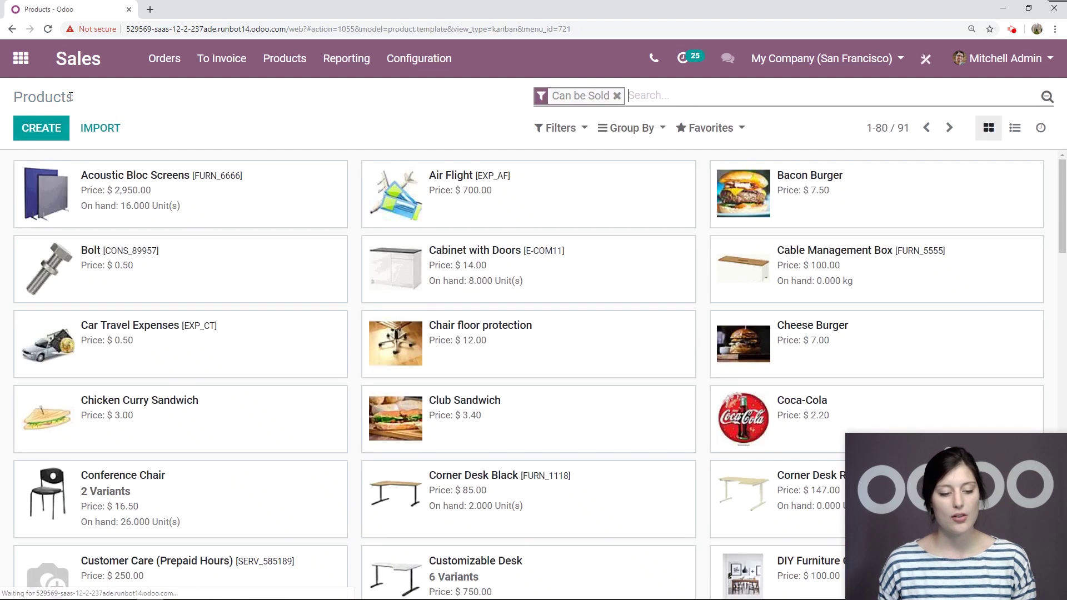
key(alt+c)
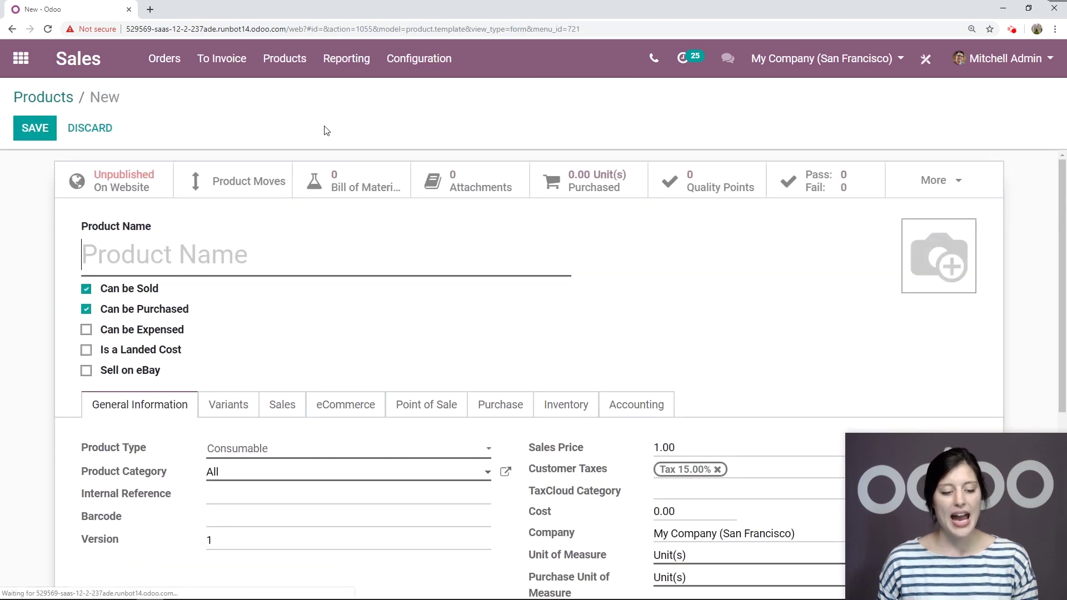
text(Cus)
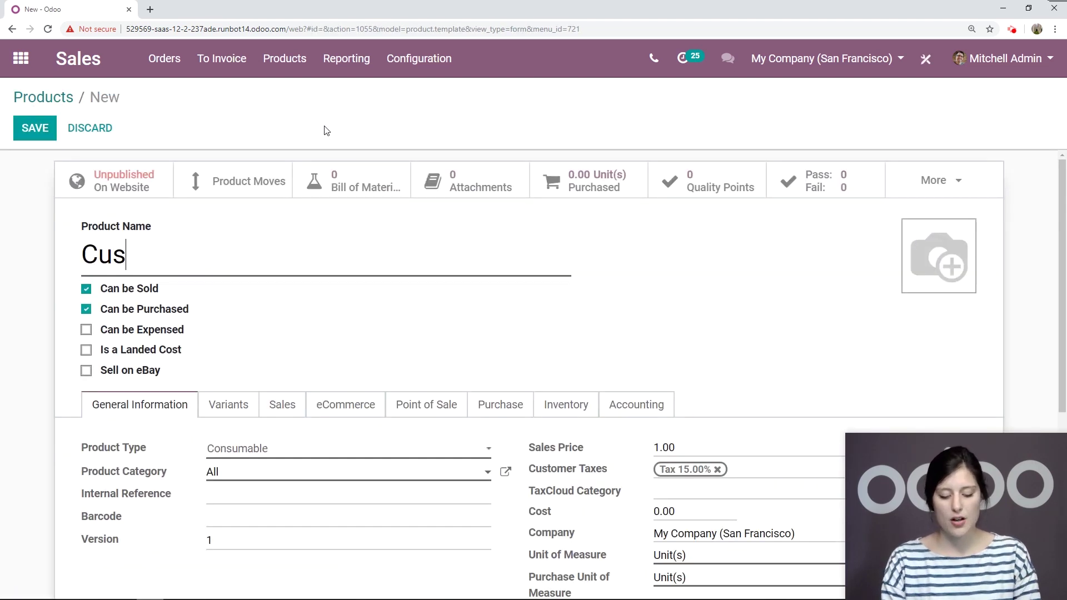
text(tomization Service)
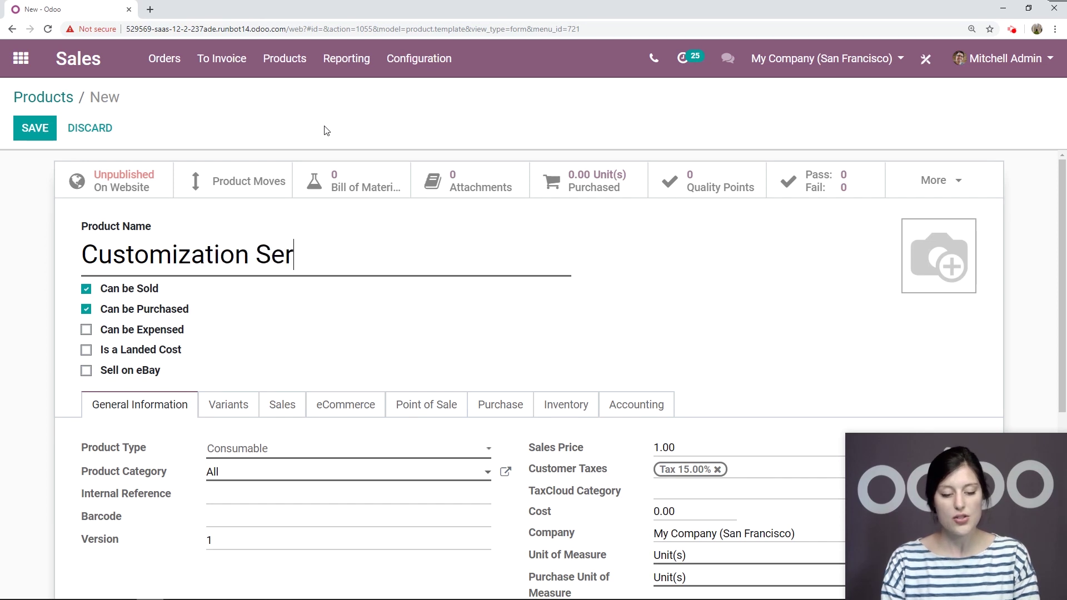
Make it a non-purchasable Service priced 125.00, sold by Hour(s).
click(86, 310)
scroll(250, 333, down, 3)
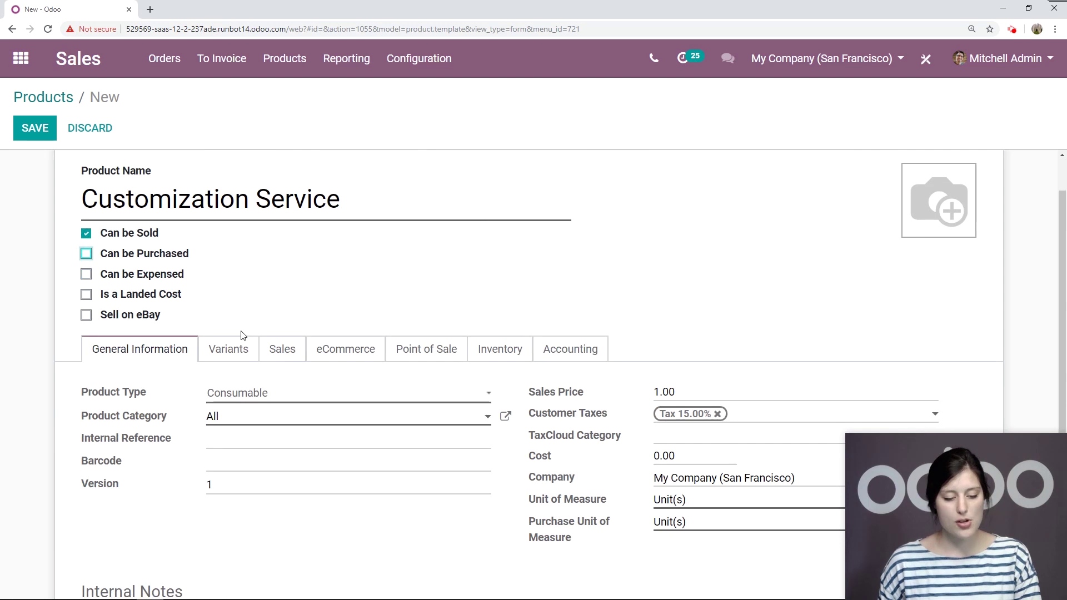
click(236, 282)
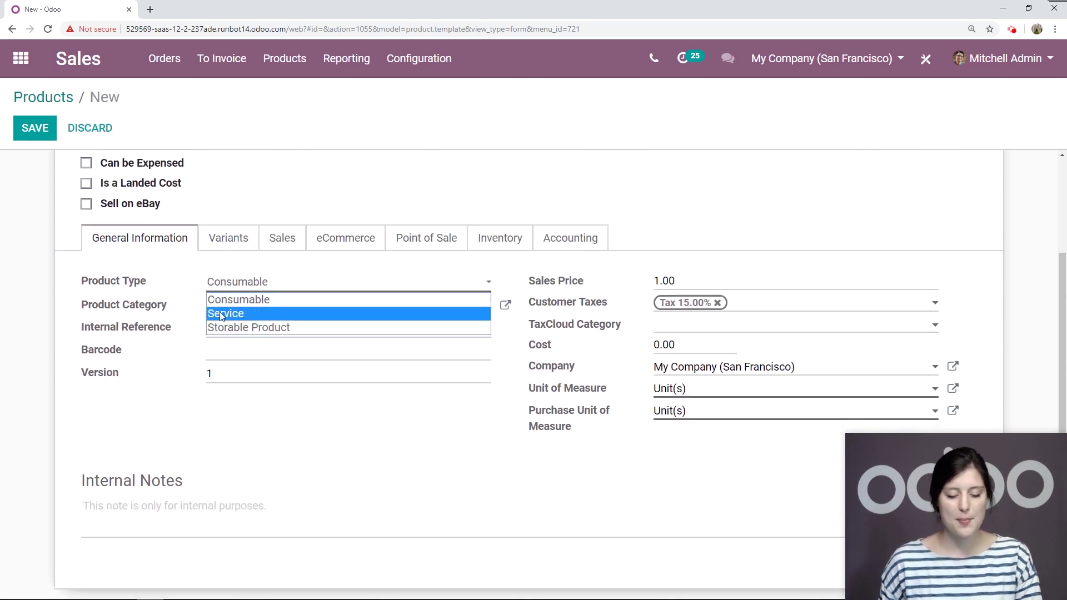
click(225, 314)
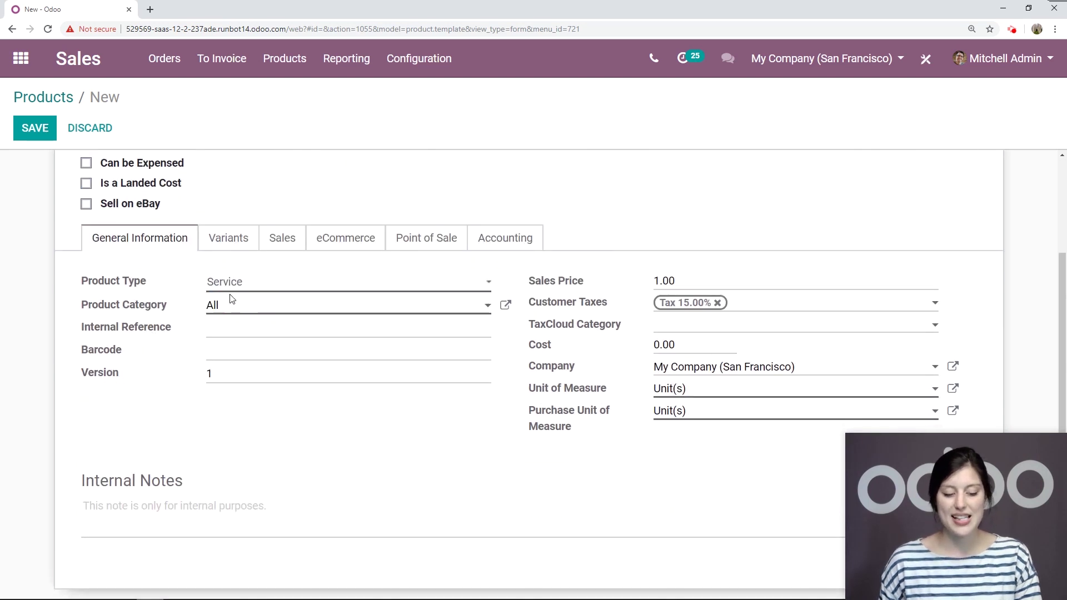
click(723, 282)
text(125)
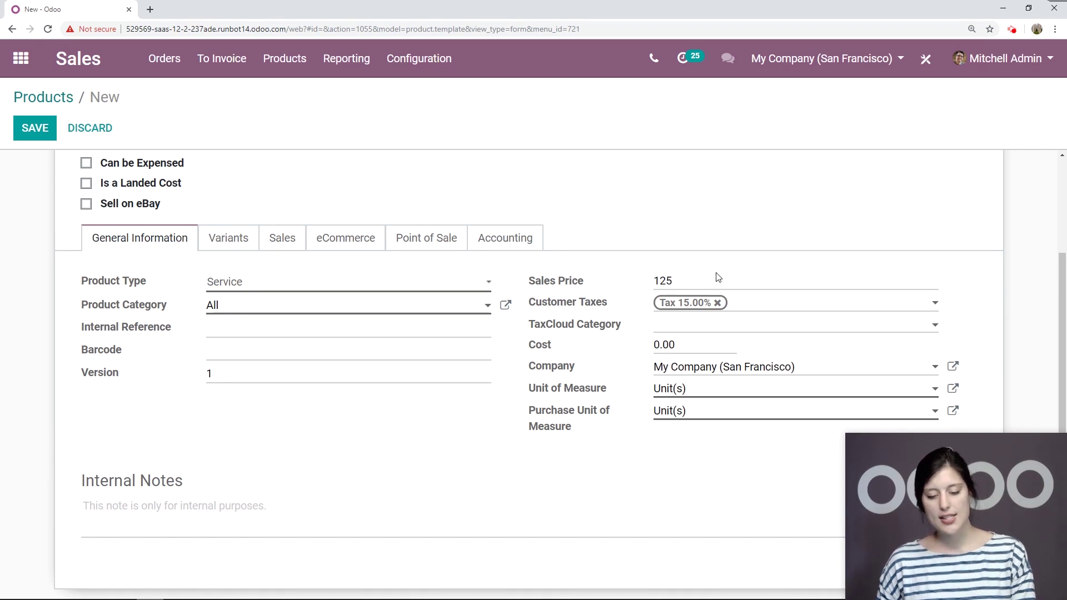
scroll(667, 334, down, 1)
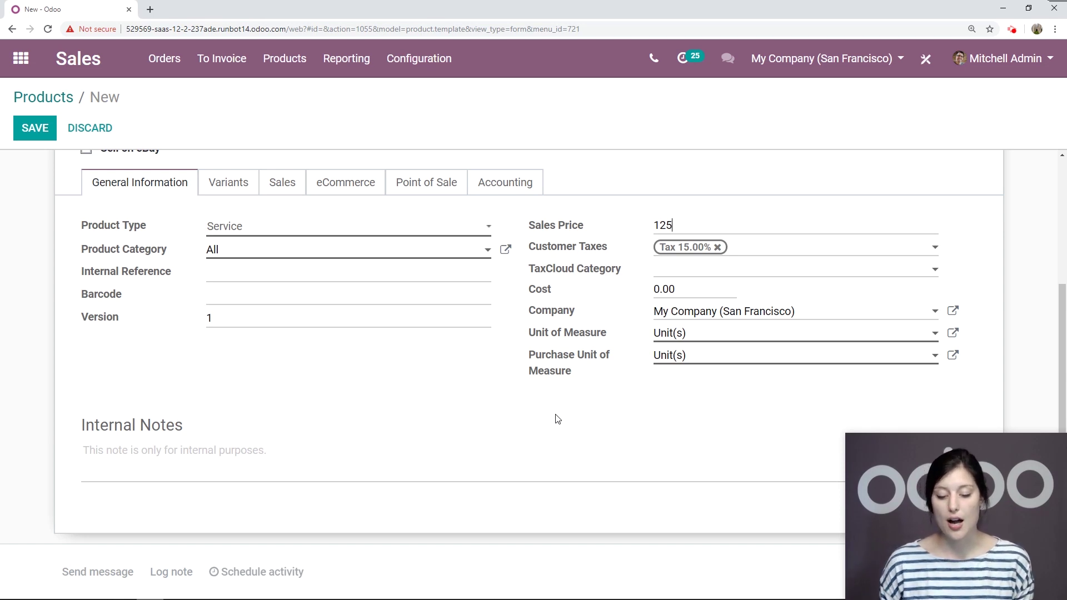
click(706, 333)
click(703, 400)
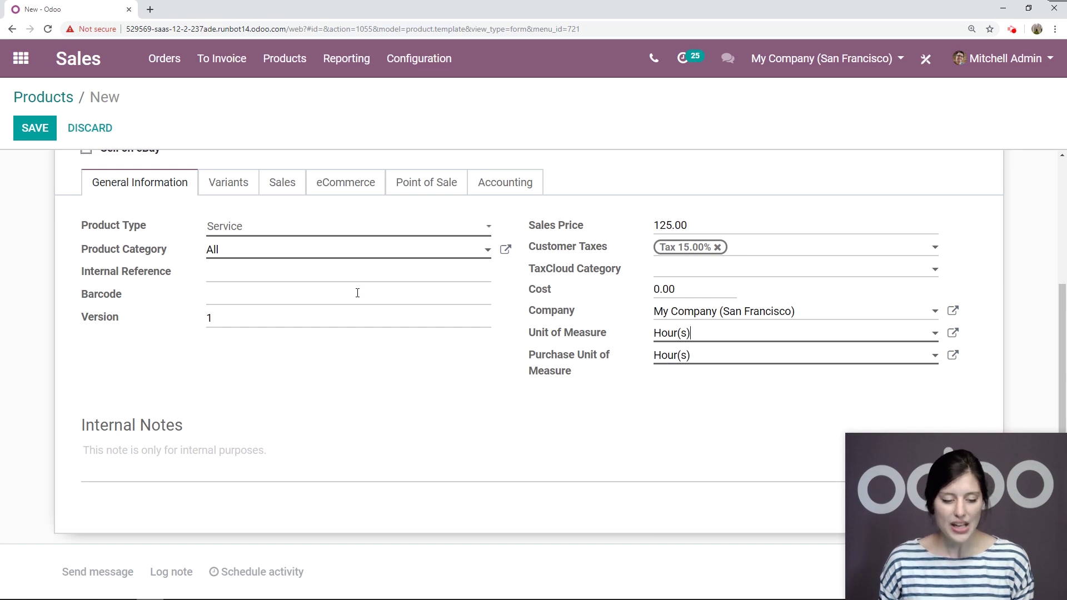
scroll(334, 300, up, 1)
Invoice Customization Service from timesheets on tasks, creating tasks in Customization Project, and save it.
click(281, 245)
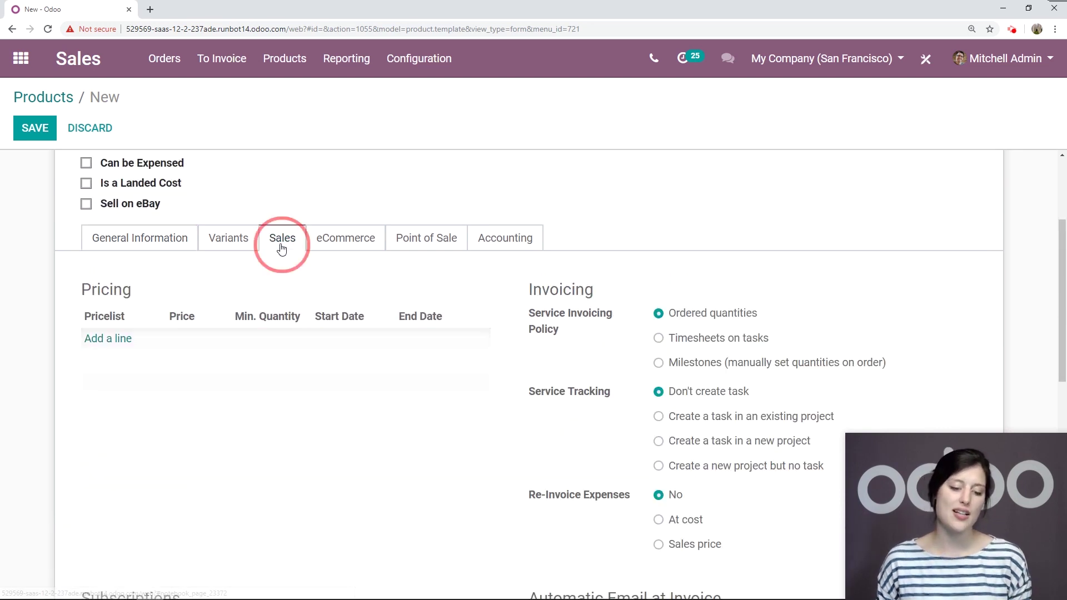
scroll(611, 210, down, 2)
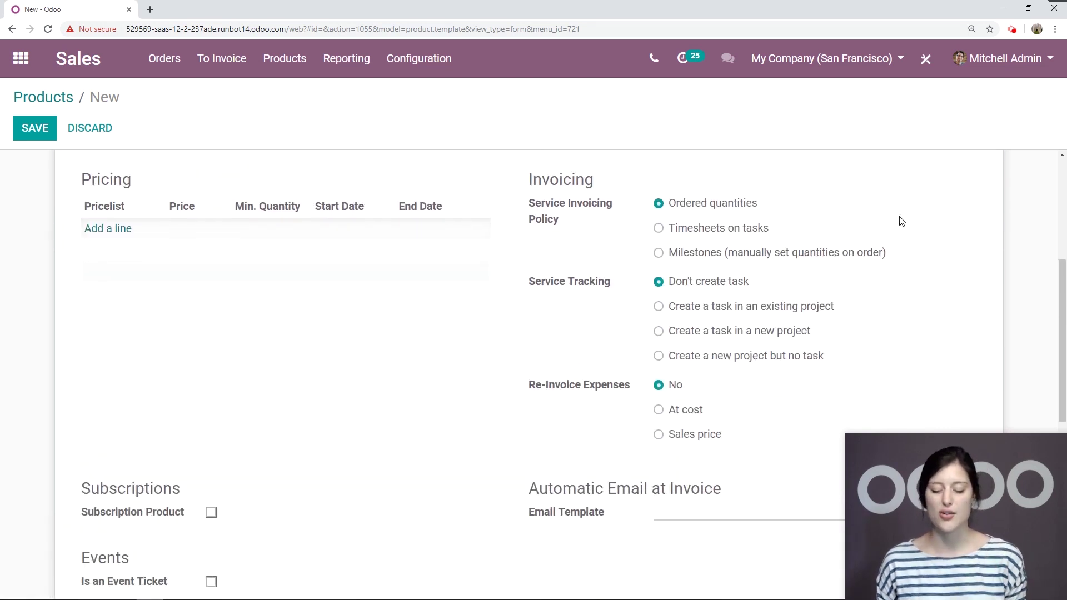
scroll(902, 222, up, 1)
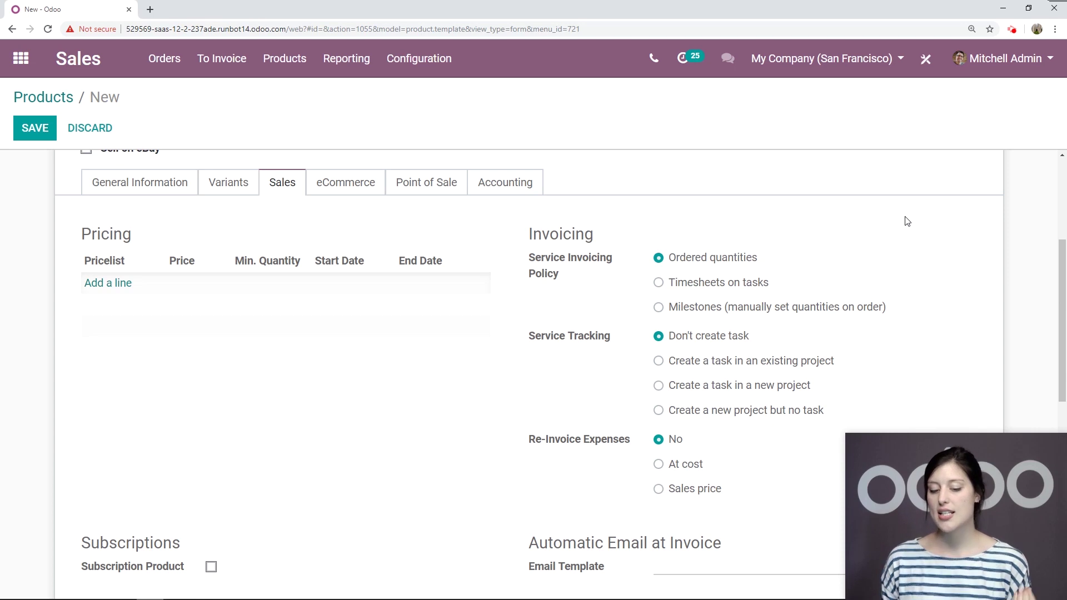
click(659, 283)
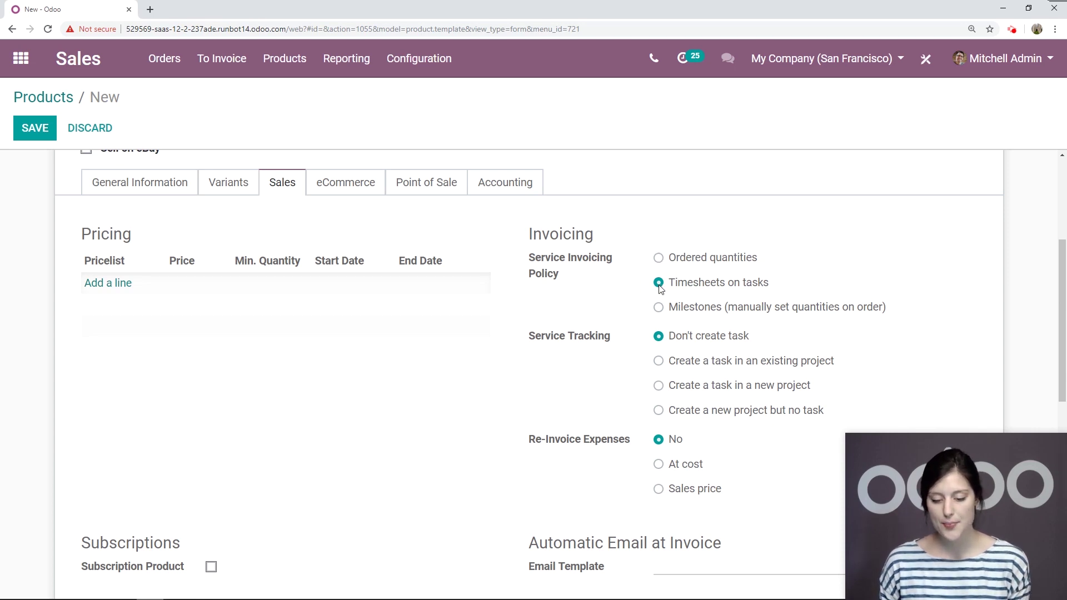
scroll(814, 268, down, 1)
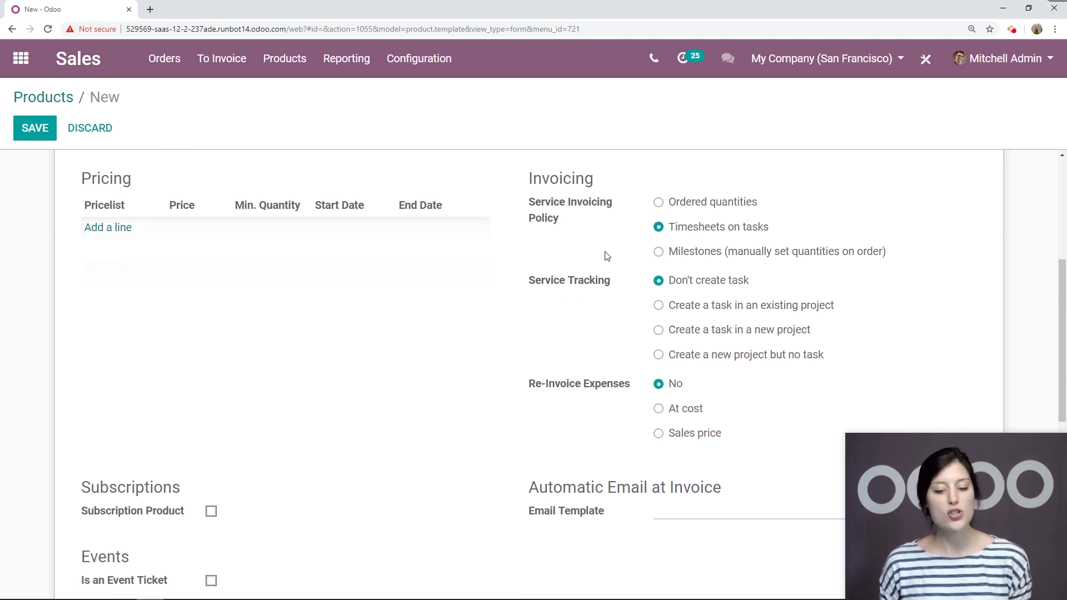
scroll(656, 307, down, 1)
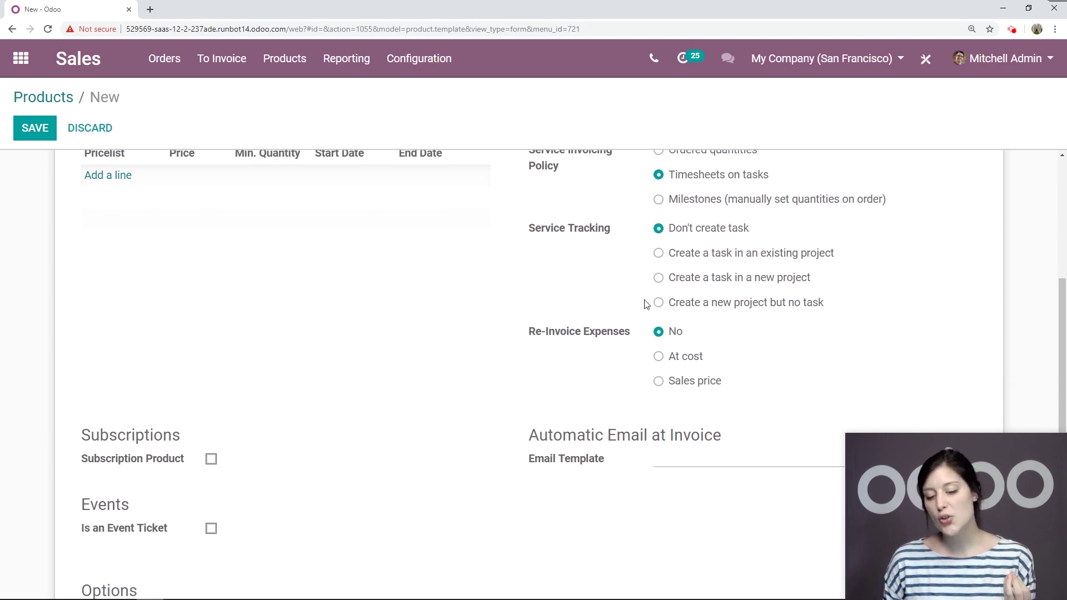
click(659, 250)
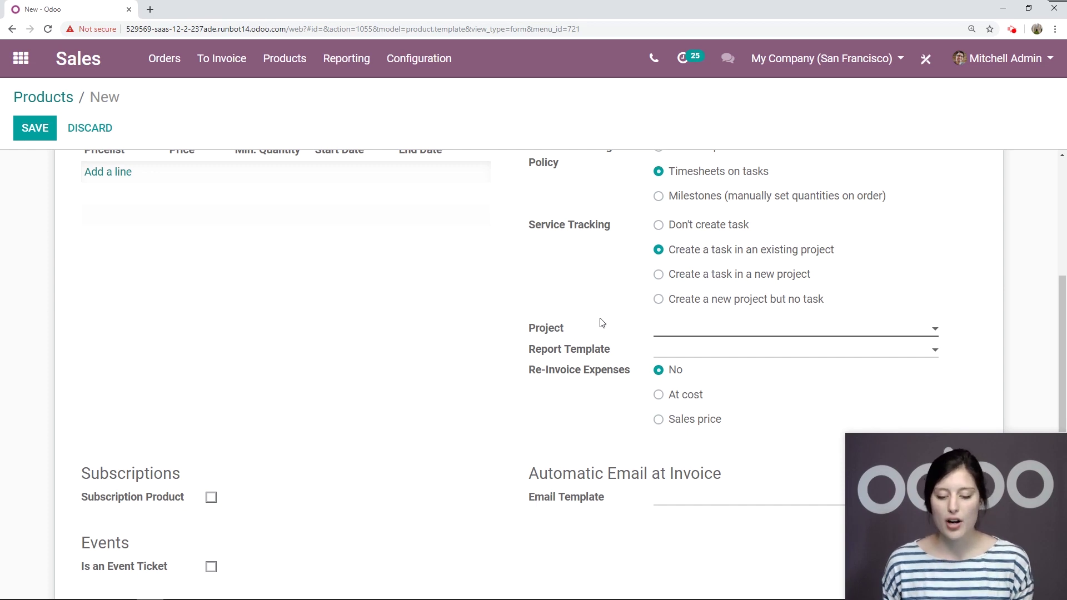
click(712, 334)
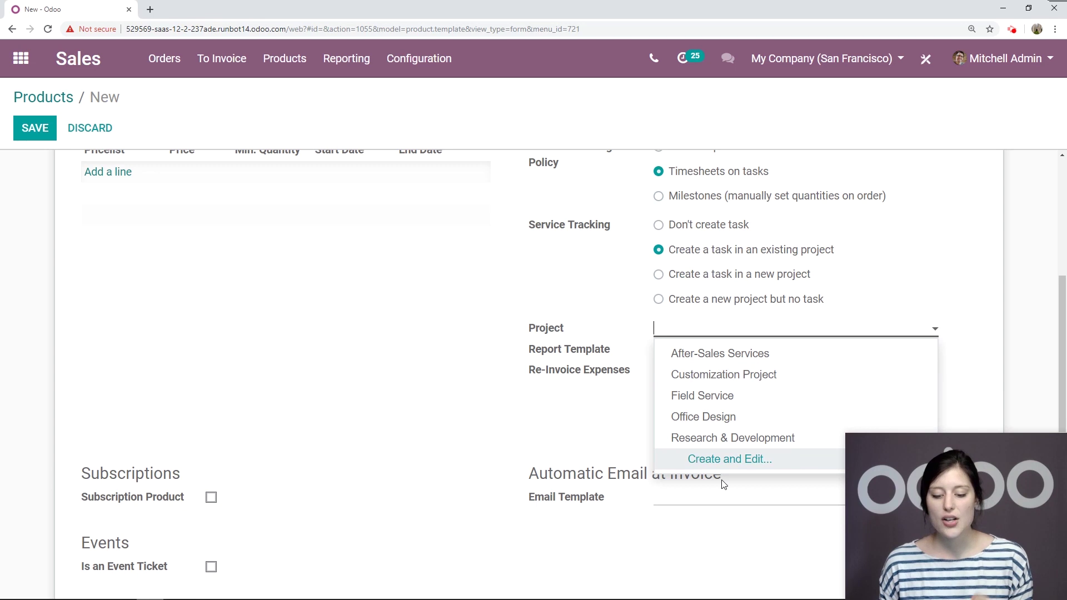
click(746, 376)
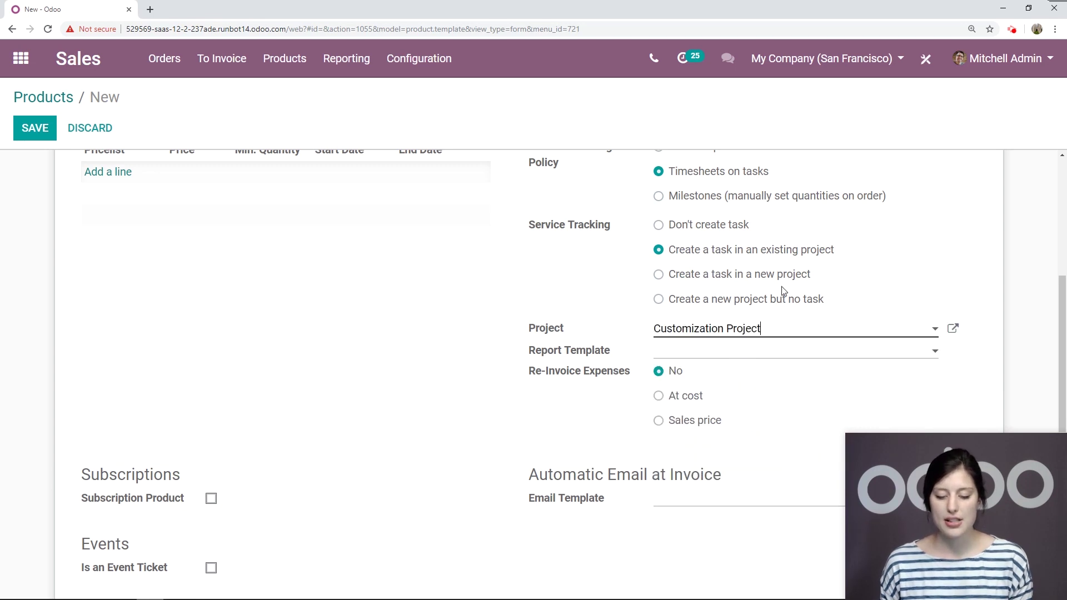
click(22, 129)
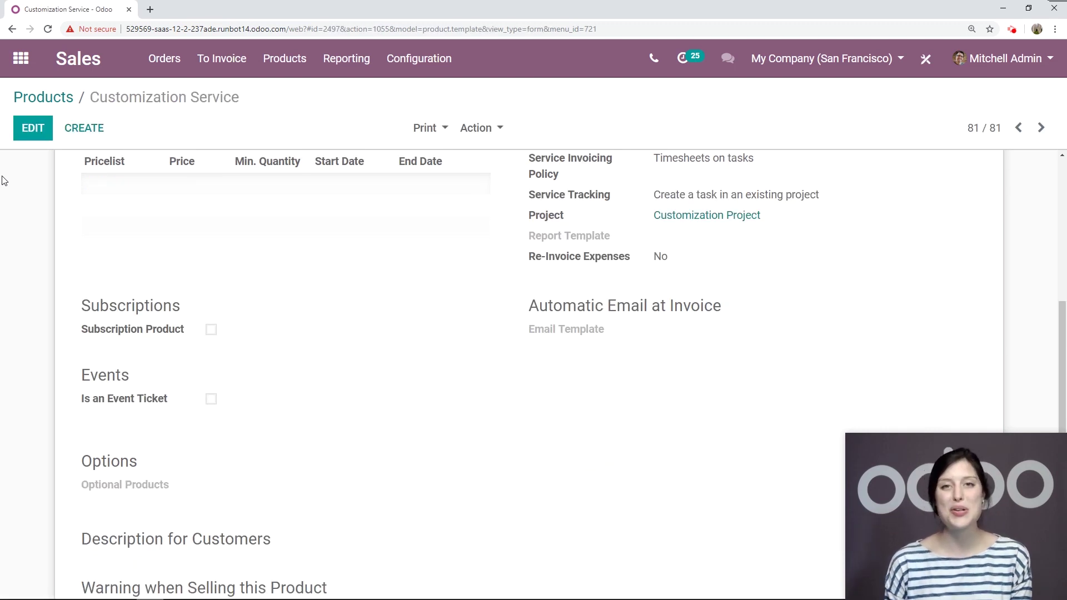
Start a new quotation with Deco Addict as the customer.
click(159, 59)
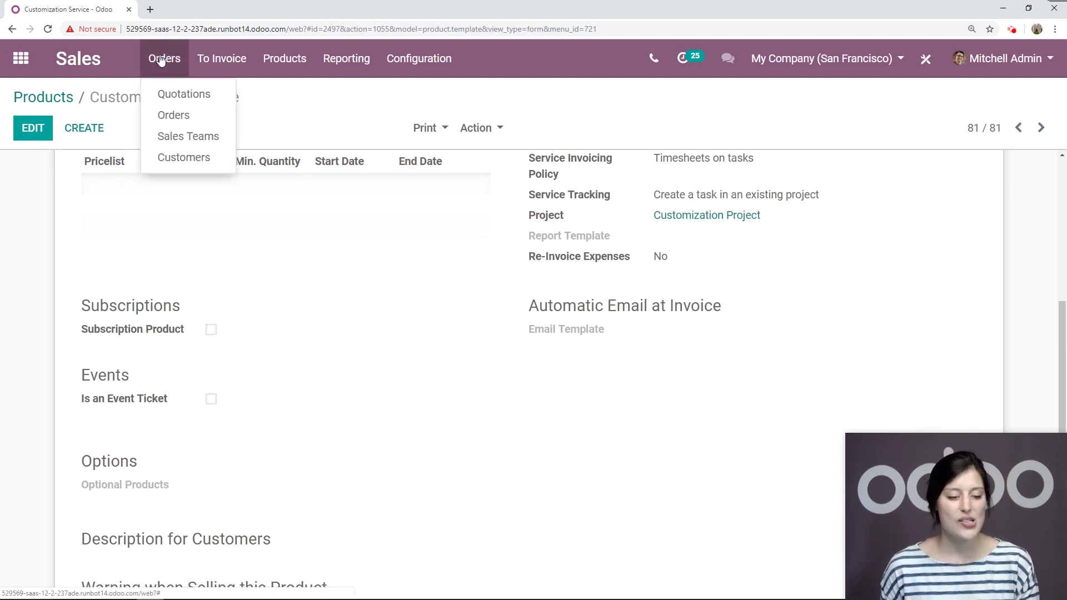
click(159, 94)
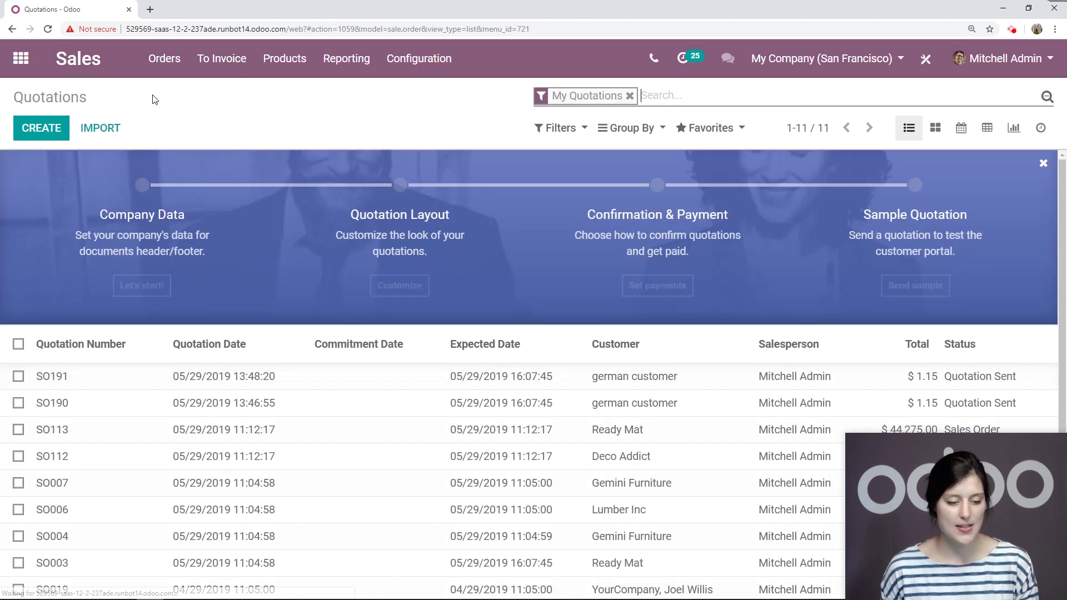
click(32, 136)
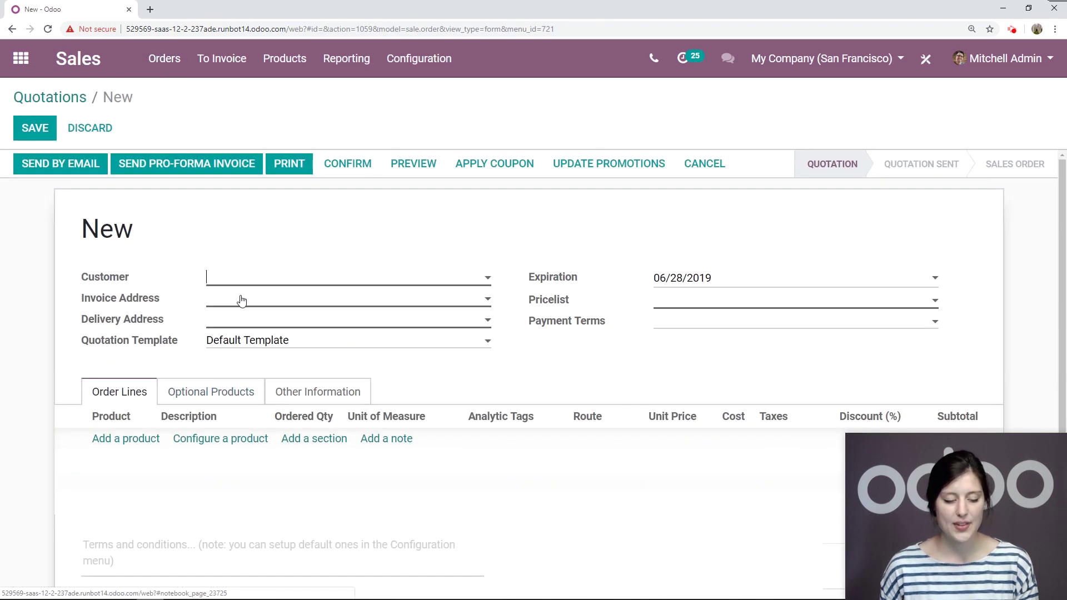
click(244, 280)
click(336, 428)
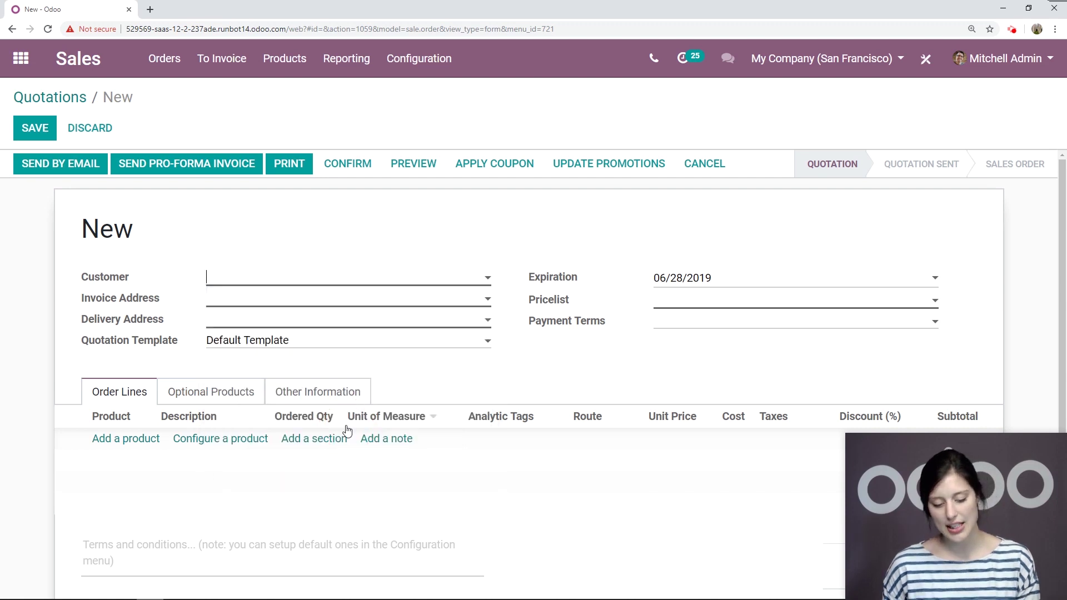
Add a Customization Service line for 20 hours and save the quotation.
click(124, 444)
text(custom)
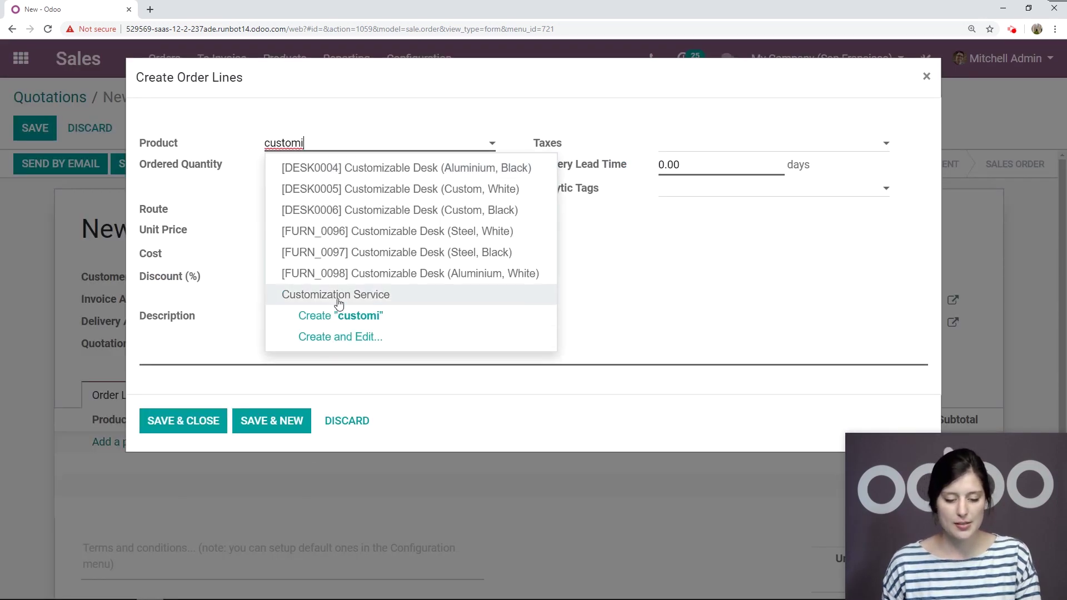
text(i)
key(Return)
drag(291, 165, 270, 165)
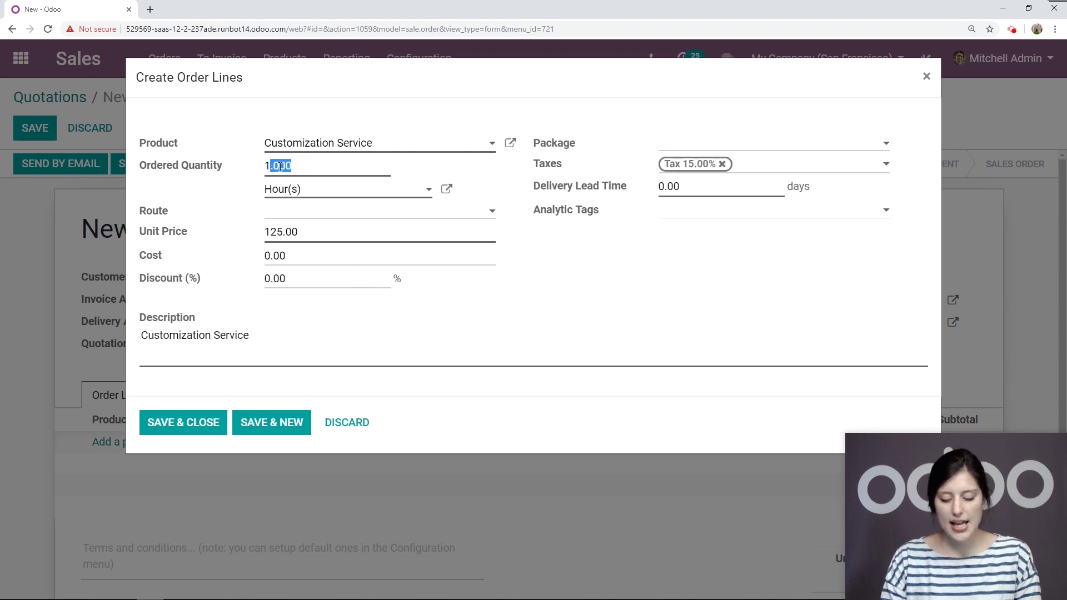
key(BackSpace)
key(BackSpace)
text(20)
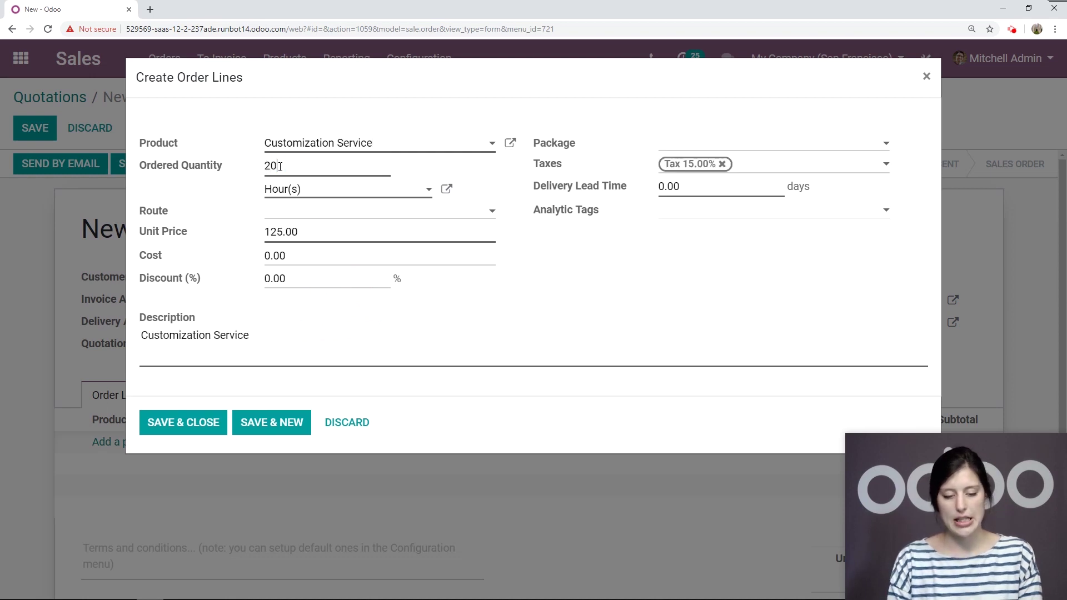
click(178, 424)
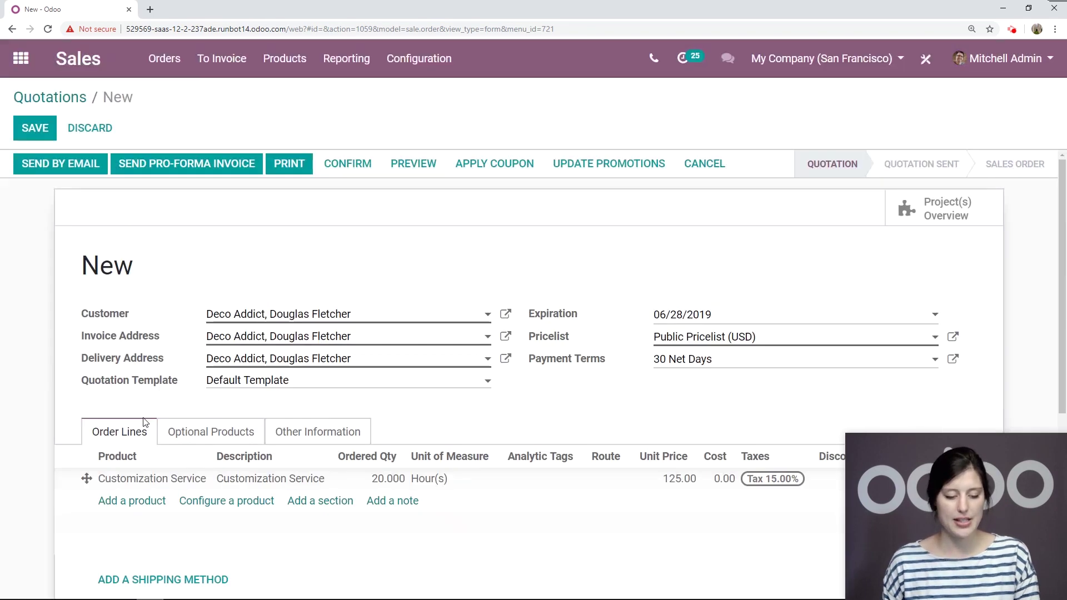
click(37, 129)
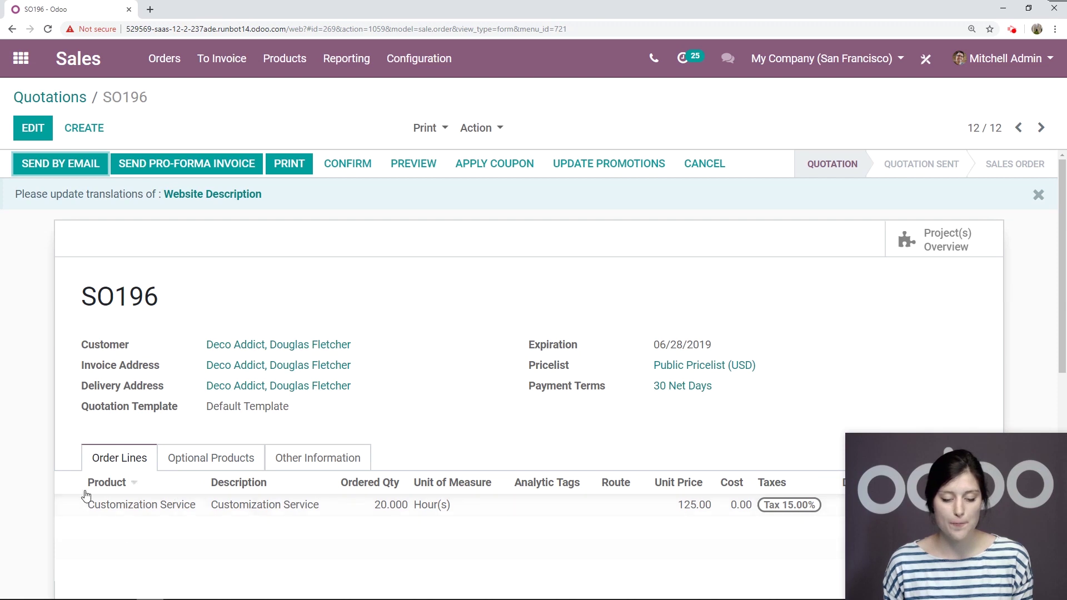
Confirm SO196 and view the Customization Project it created.
click(369, 171)
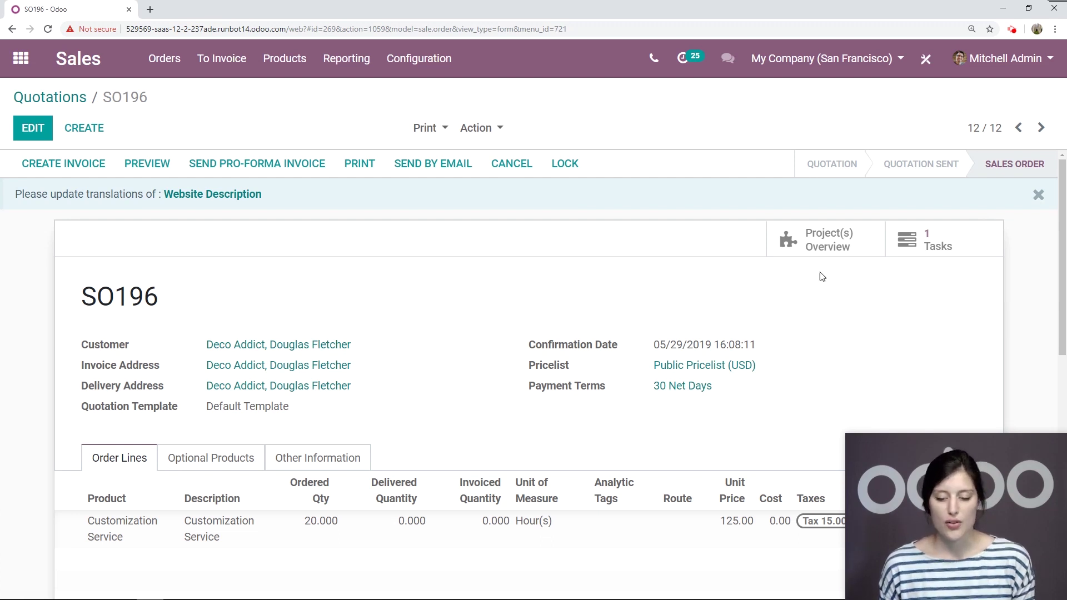
click(820, 244)
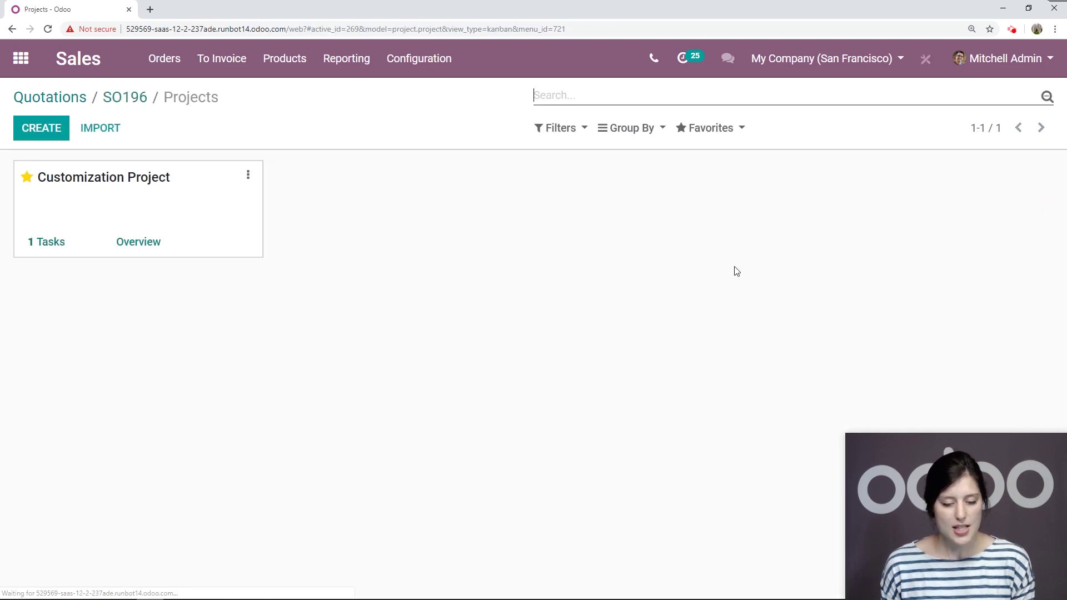
Review the Customization Project overview's 20:00 sold hours and empty invoiced, to-invoice and timesheet cost amounts.
click(133, 245)
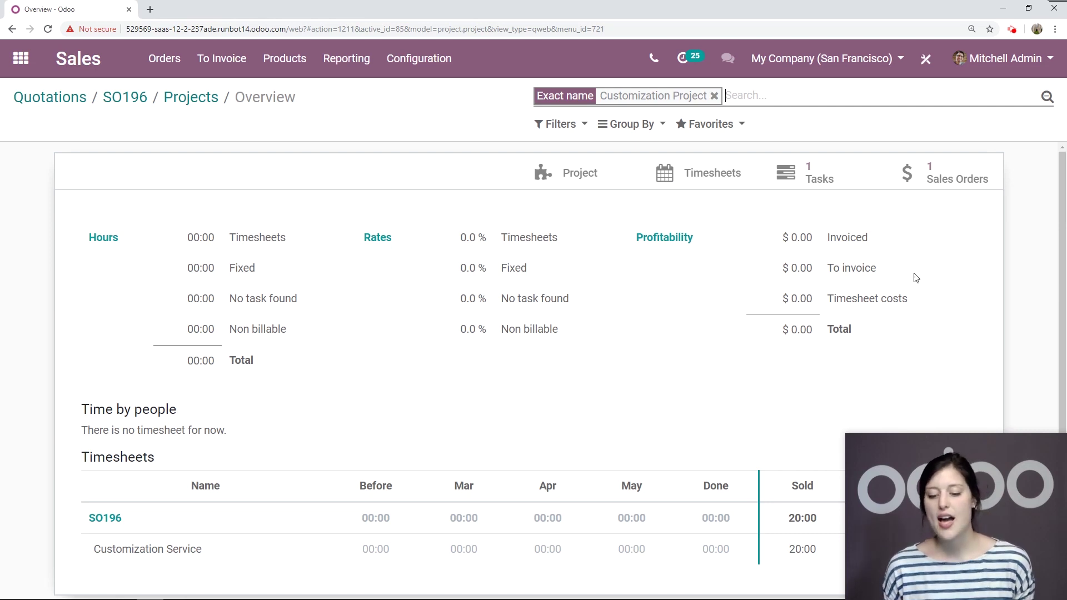
drag(900, 276, 833, 269)
drag(890, 239, 827, 238)
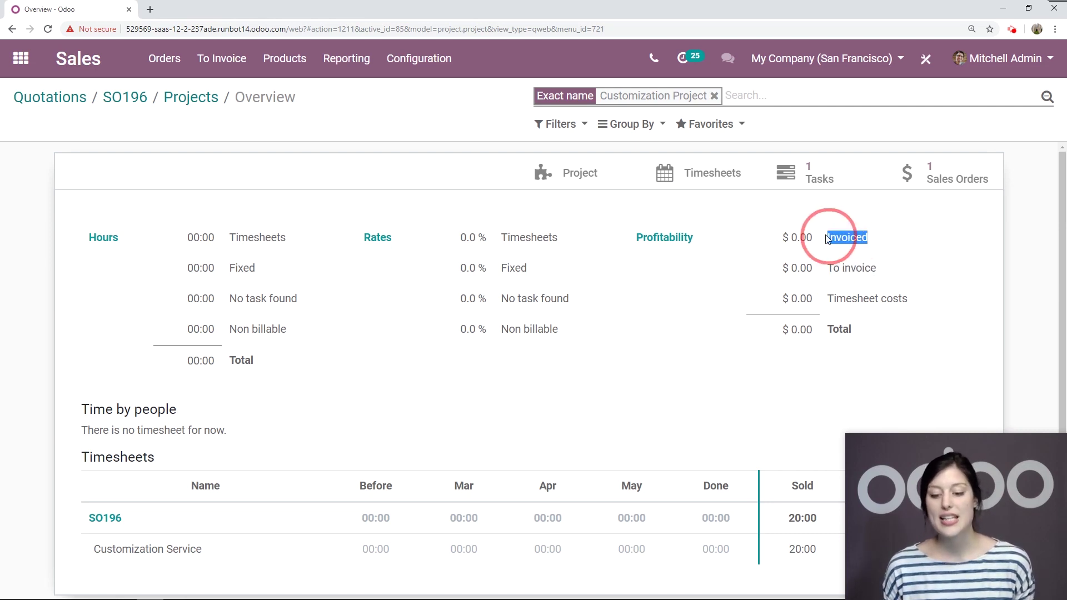
mouse_move(913, 305)
mouse_down()
mouse_move(860, 298)
mouse_move(921, 312)
mouse_up()
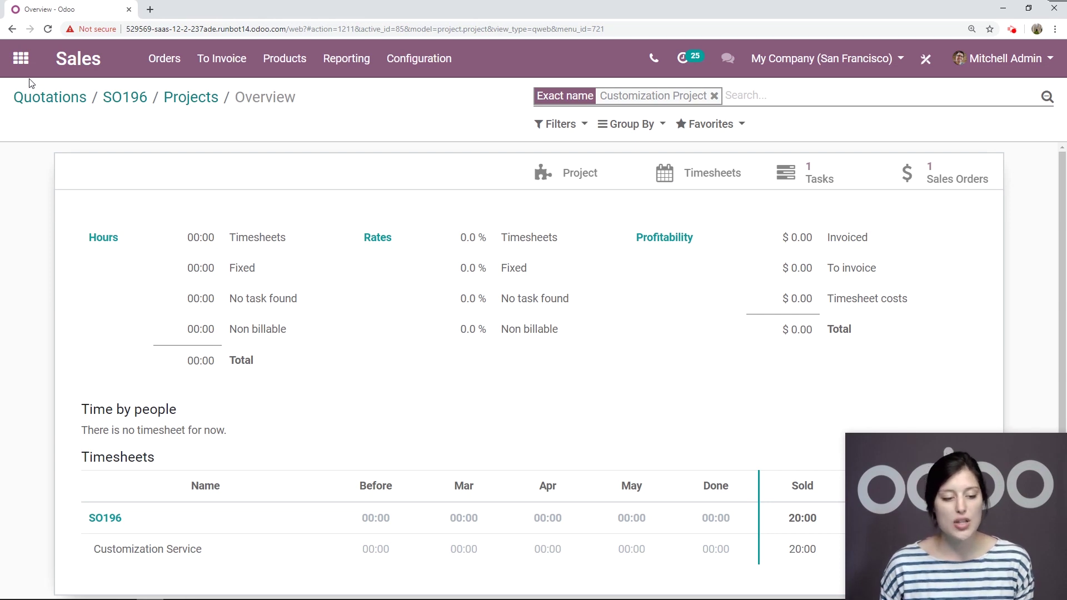
Open the first employee's record in the Employees app.
click(23, 61)
text(emplo)
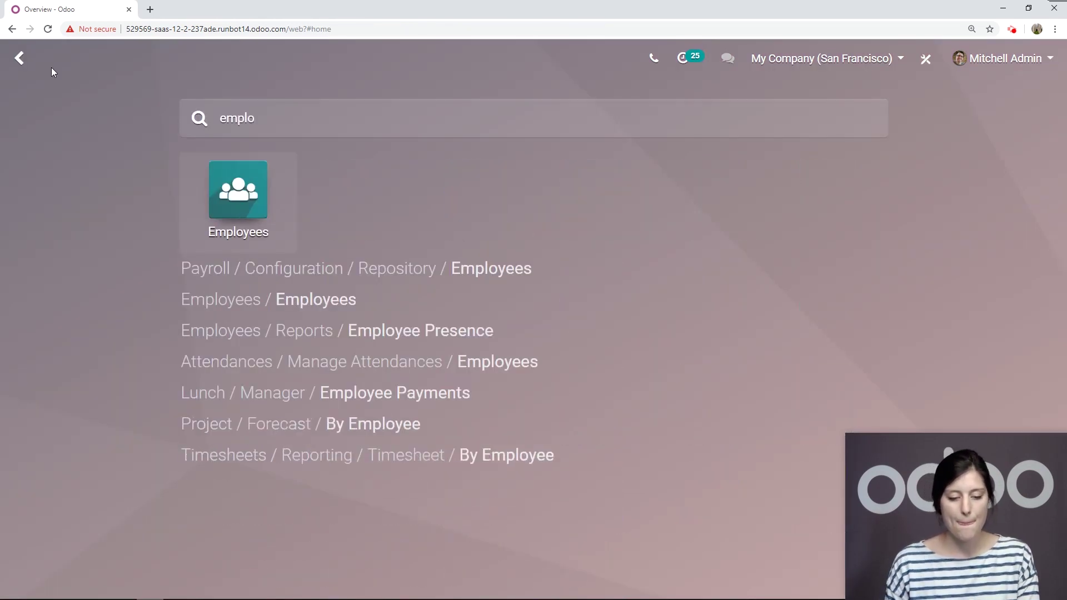
click(228, 194)
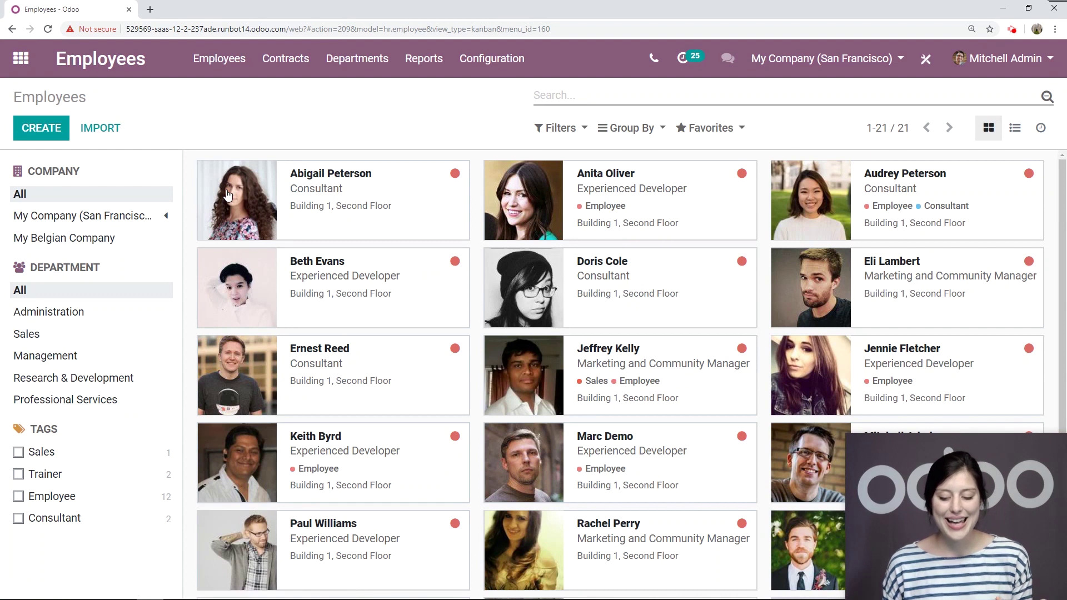
click(324, 200)
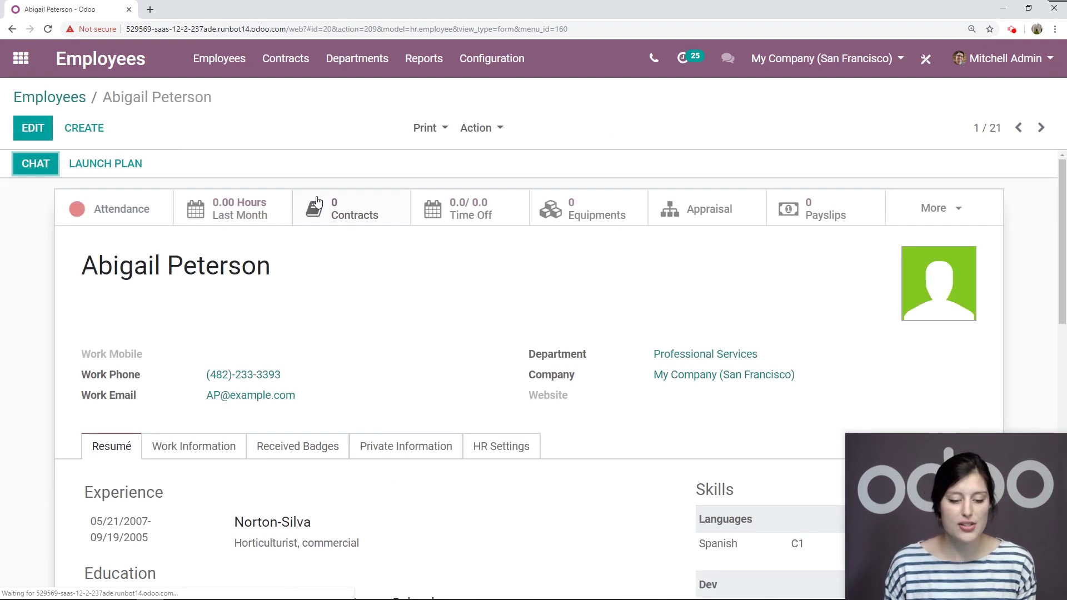
Set the employee's timesheet cost to 50 in HR Settings and save.
click(19, 136)
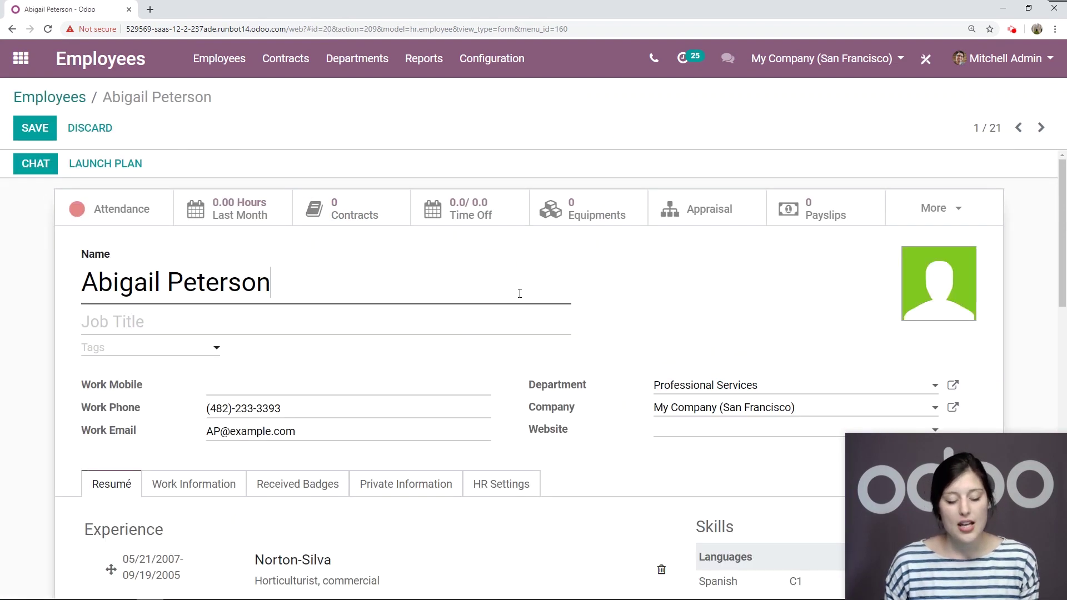
scroll(519, 291, down, 3)
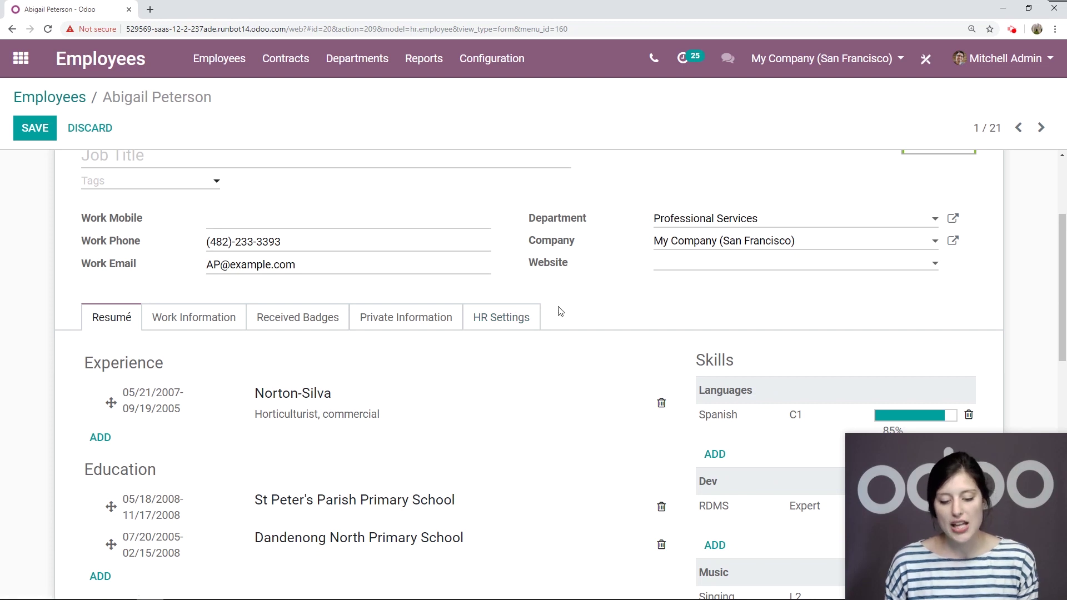
click(520, 318)
scroll(588, 337, down, 5)
scroll(588, 337, down, 2)
scroll(588, 336, up, 2)
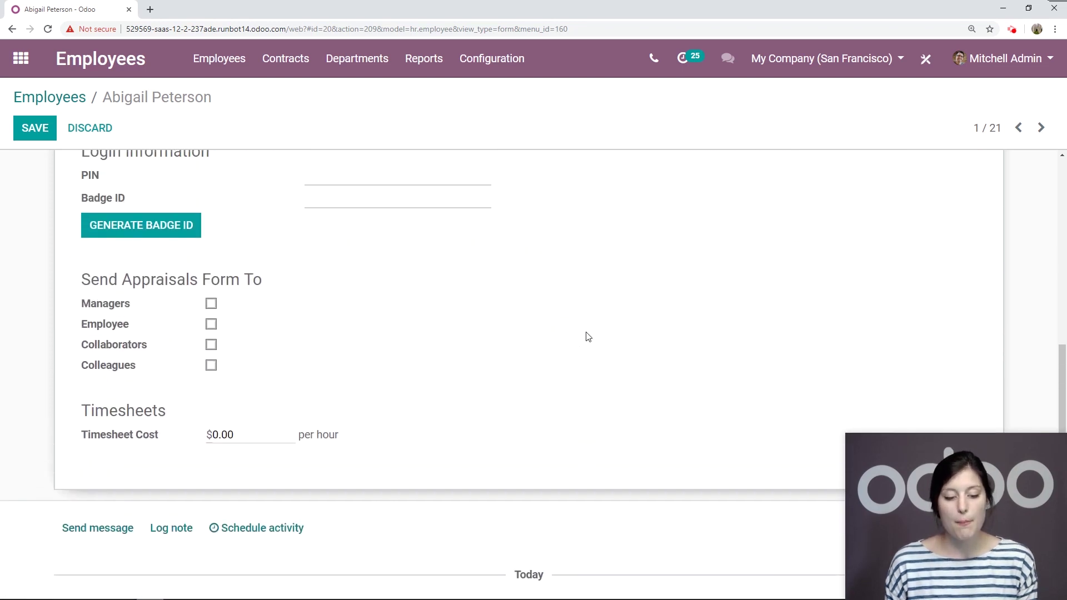
click(267, 488)
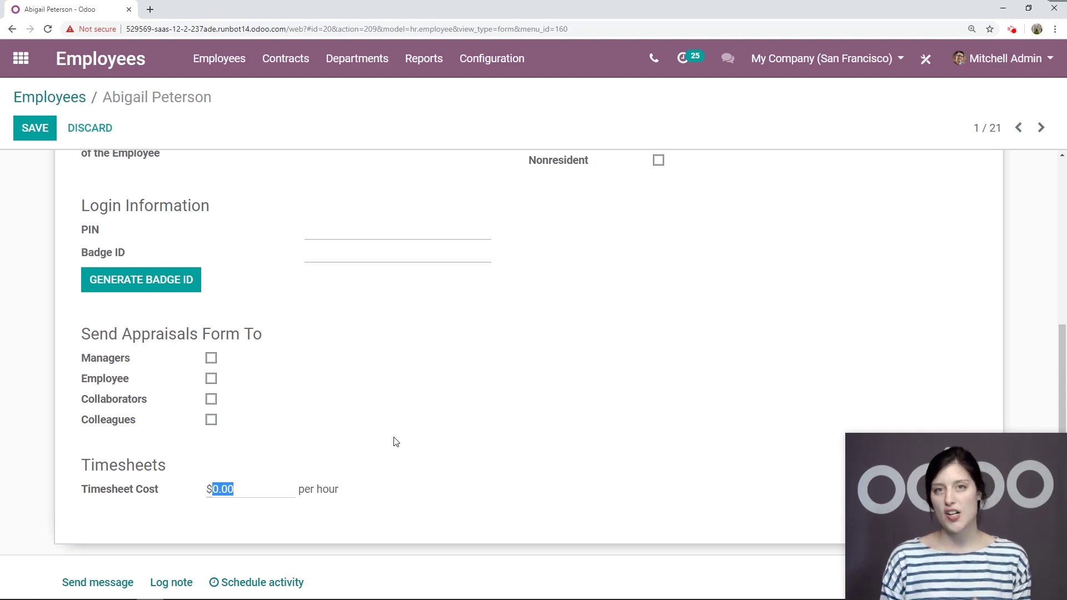
text(50)
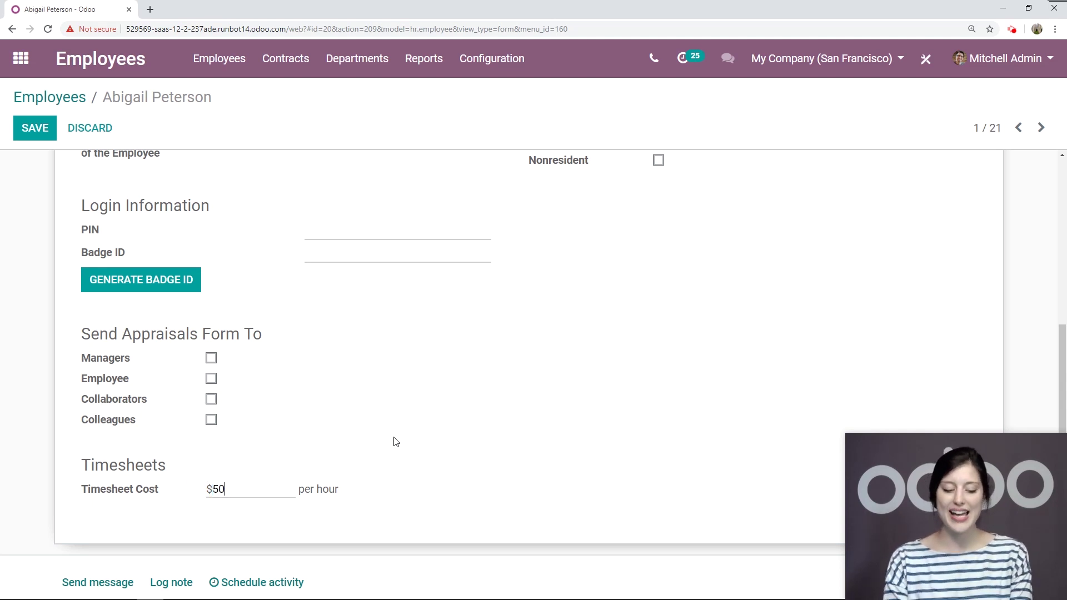
click(25, 128)
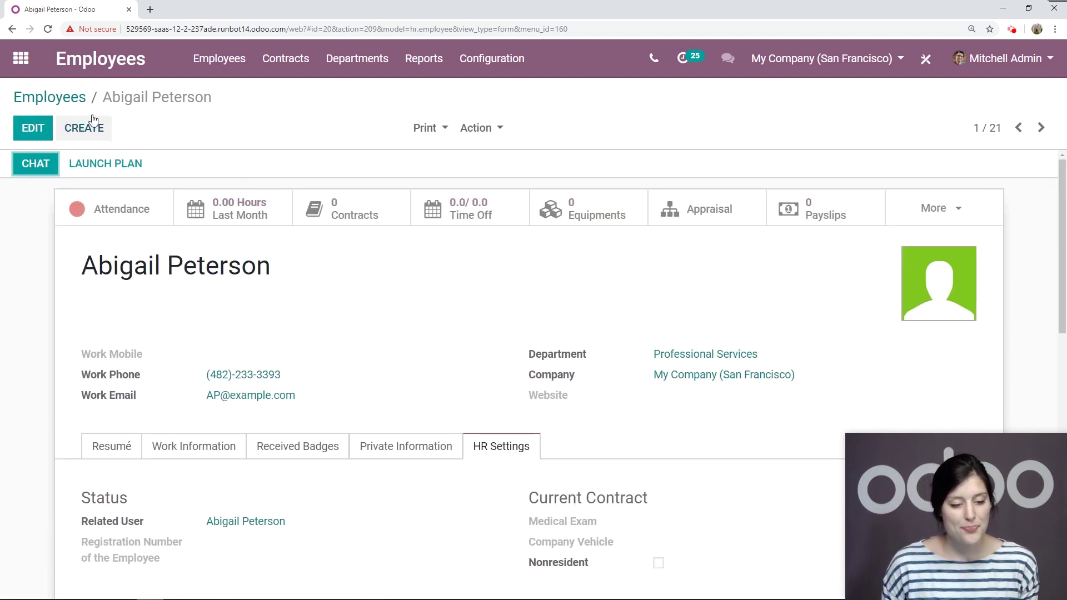
Reopen SO196 from Sales and go to its Customization Service task.
click(21, 57)
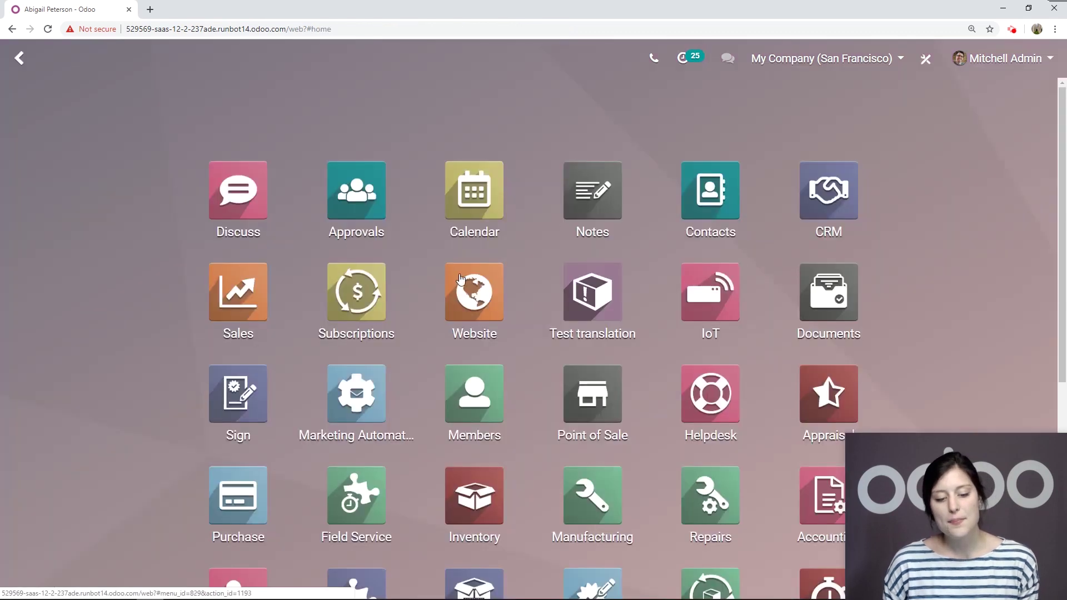
click(266, 294)
click(378, 381)
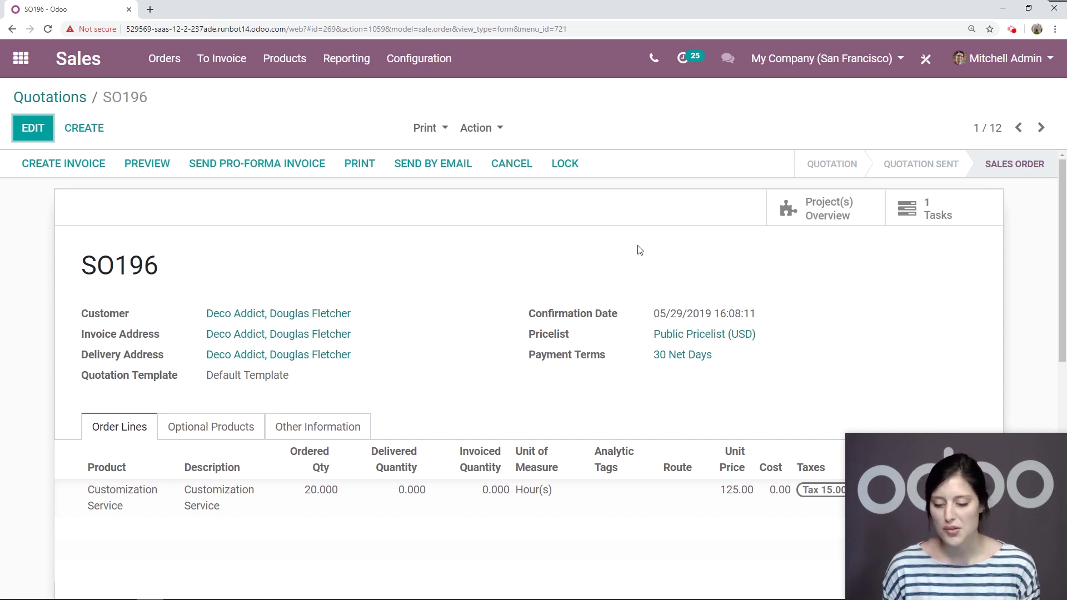
click(958, 210)
Assign the SO196 task to the first listed employee and check its 20:00 planned hours.
click(33, 128)
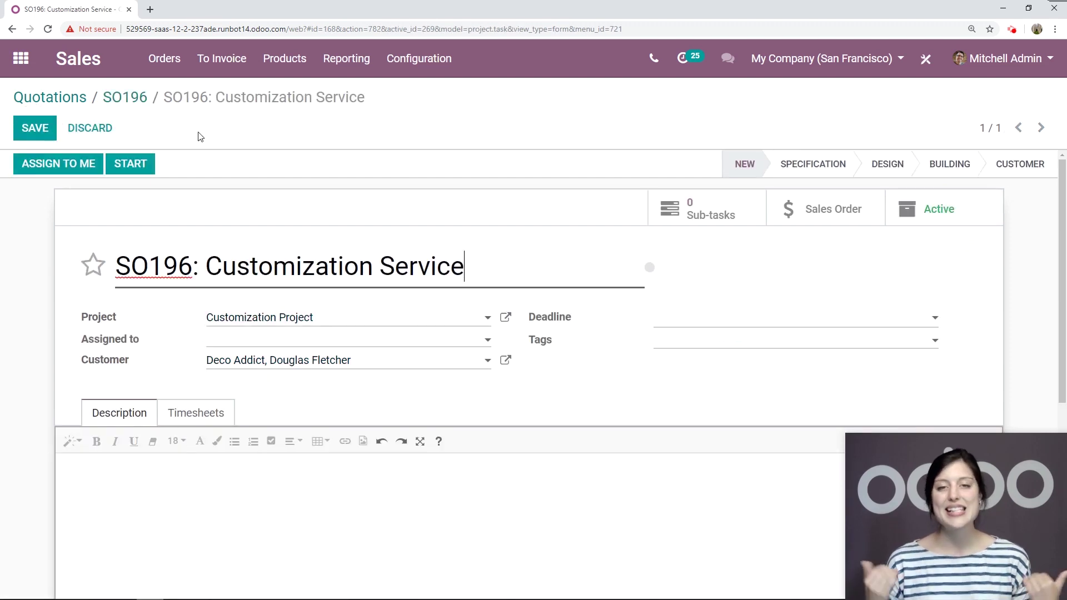
click(270, 340)
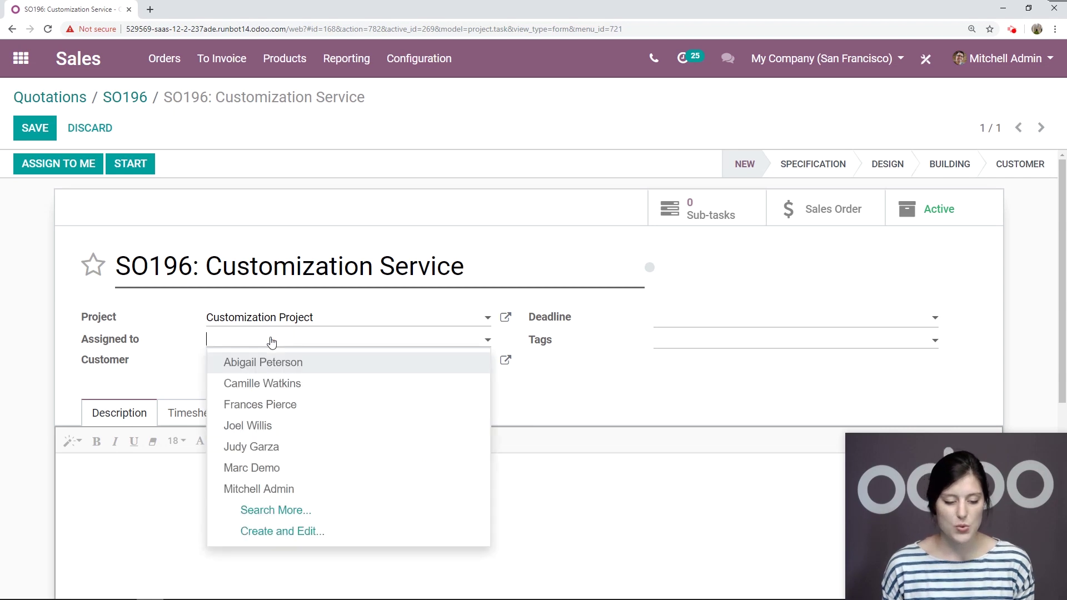
click(257, 362)
scroll(369, 281, down, 1)
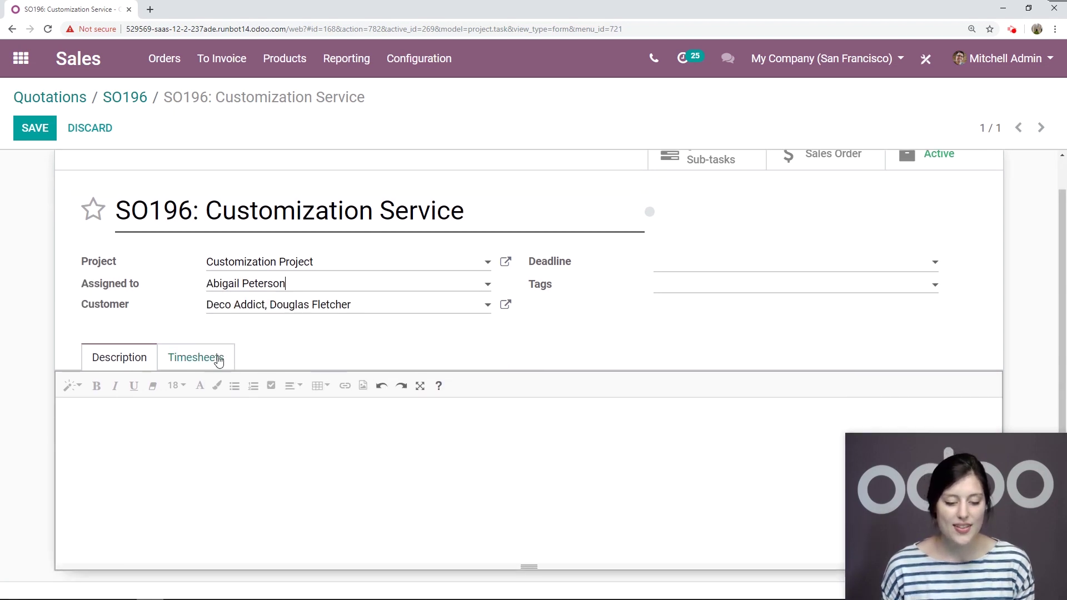
click(35, 128)
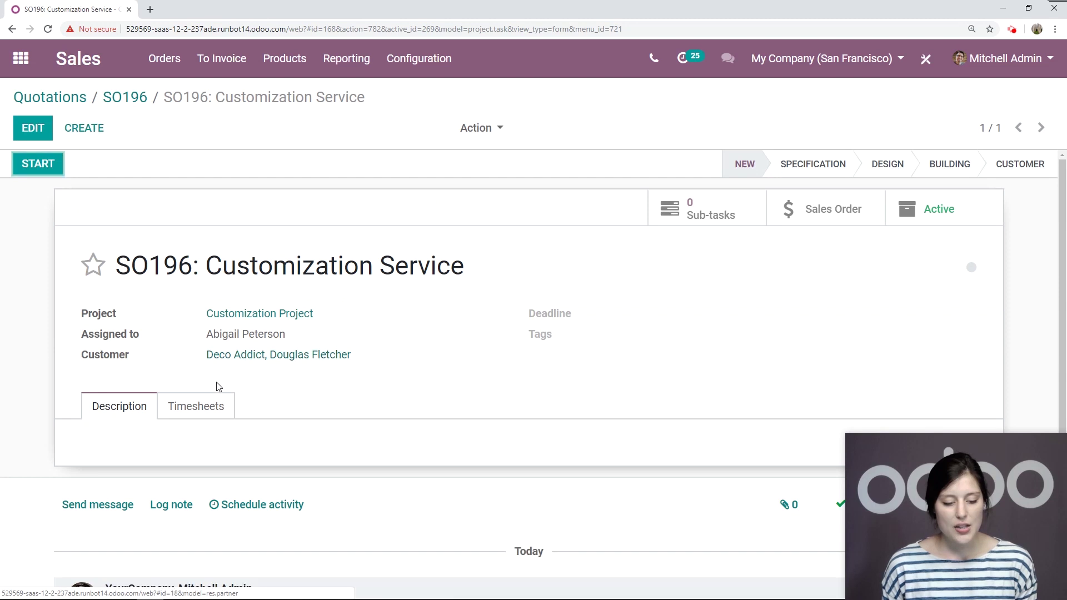
click(216, 405)
scroll(302, 298, down, 3)
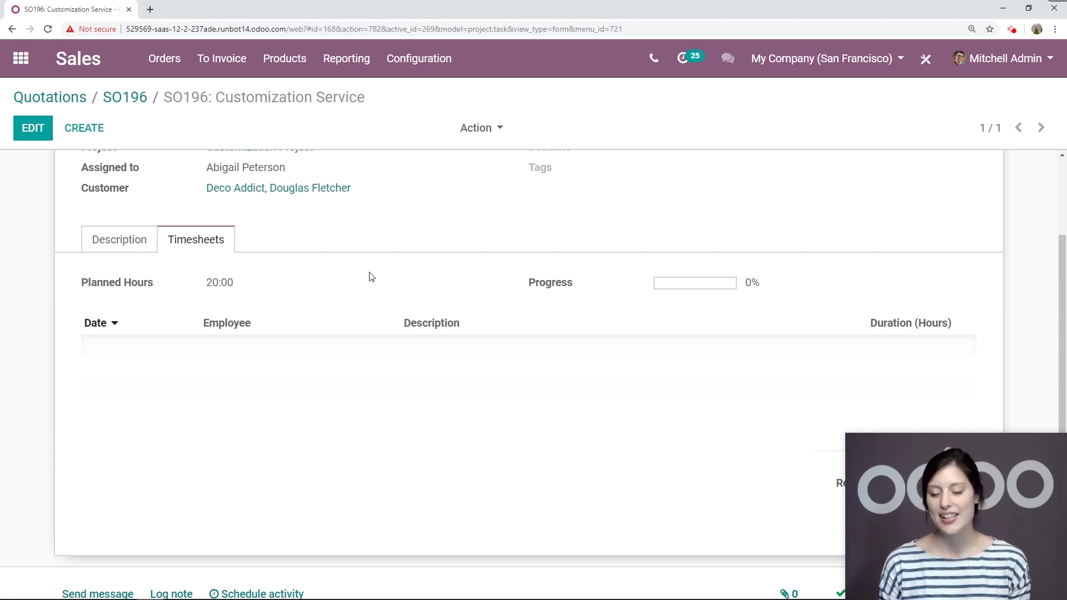
click(32, 126)
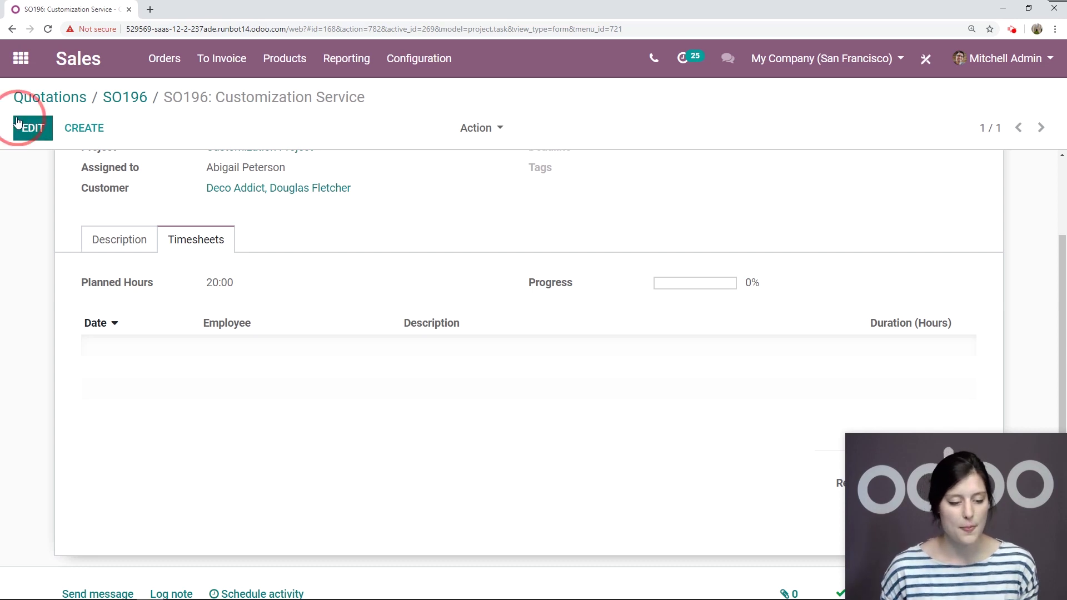
Log a 5-hour 'Sanding' timesheet entry dated 05/29/2019 for the assigned employee.
click(120, 359)
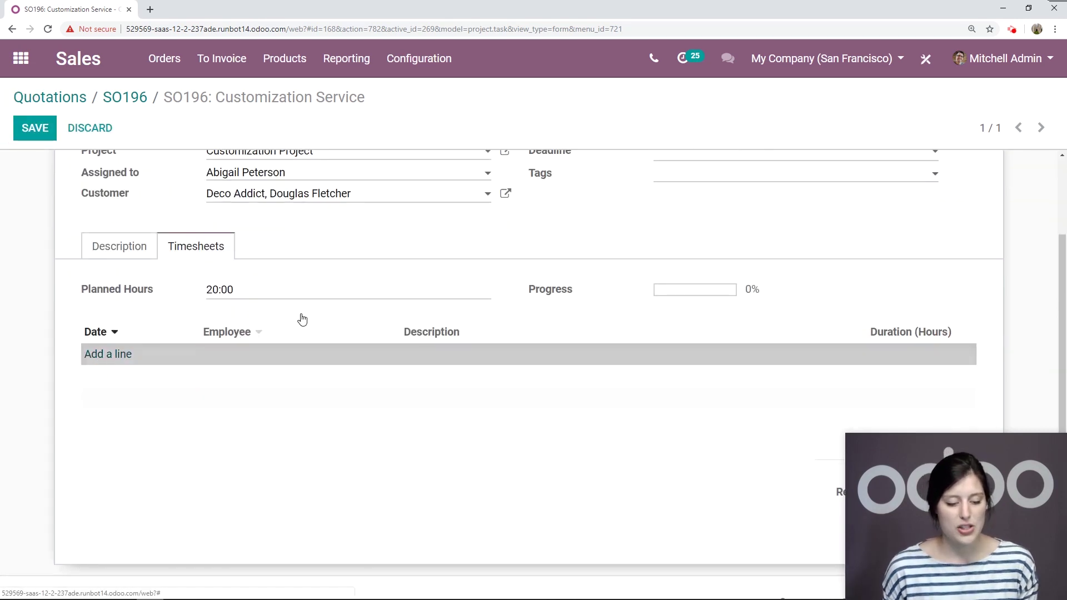
click(200, 304)
click(339, 361)
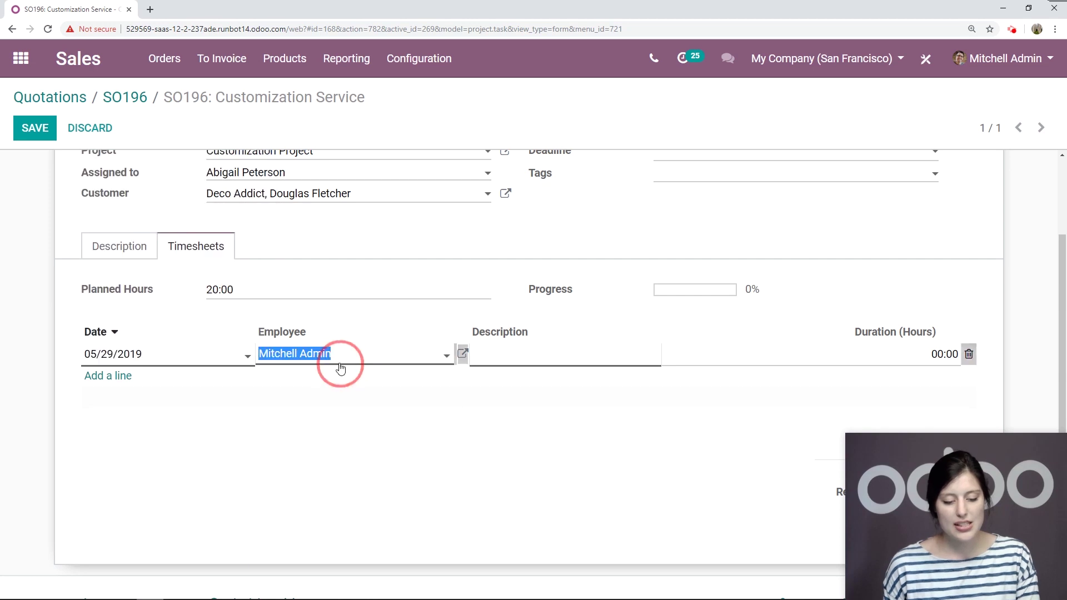
click(345, 378)
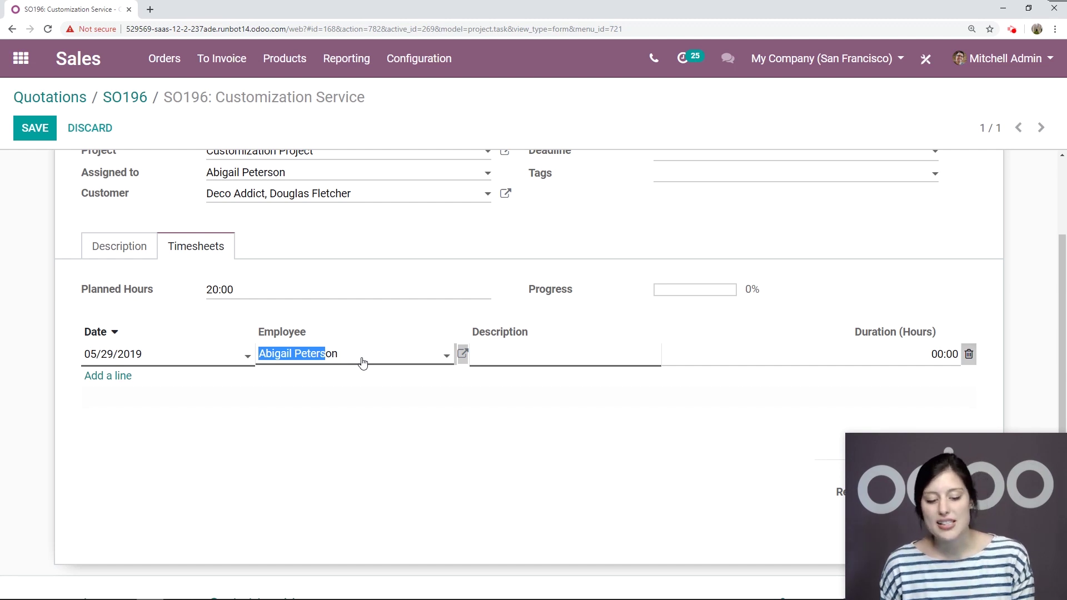
click(382, 362)
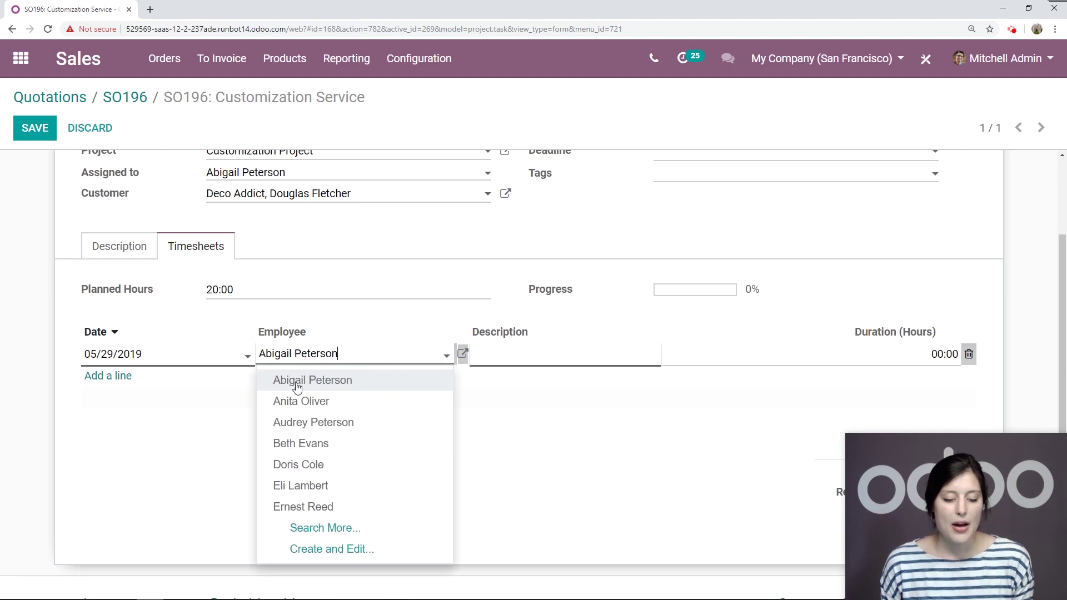
click(298, 384)
click(541, 353)
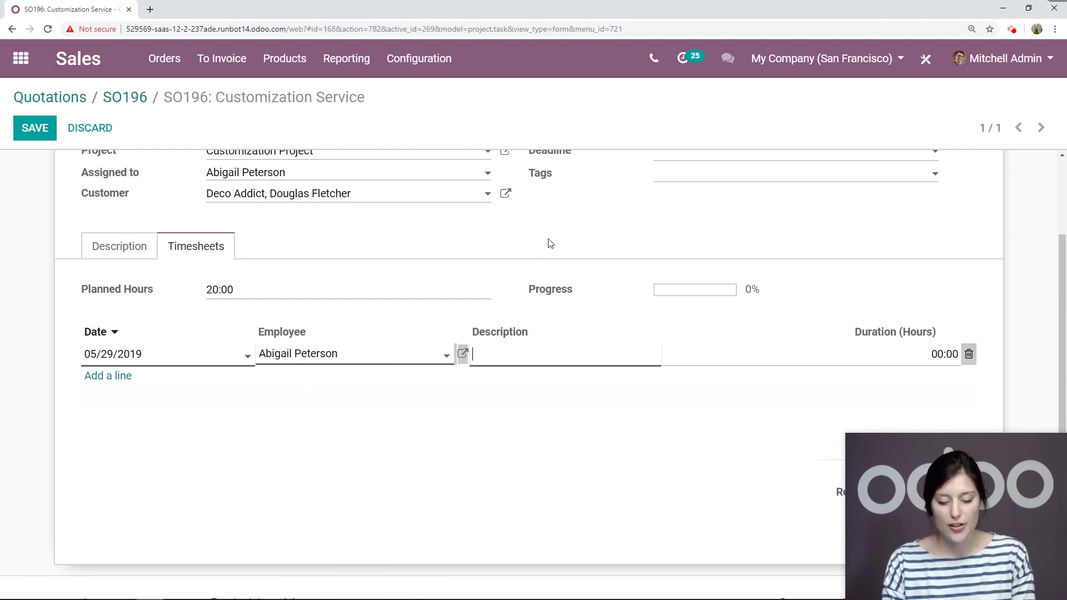
text(Sandin)
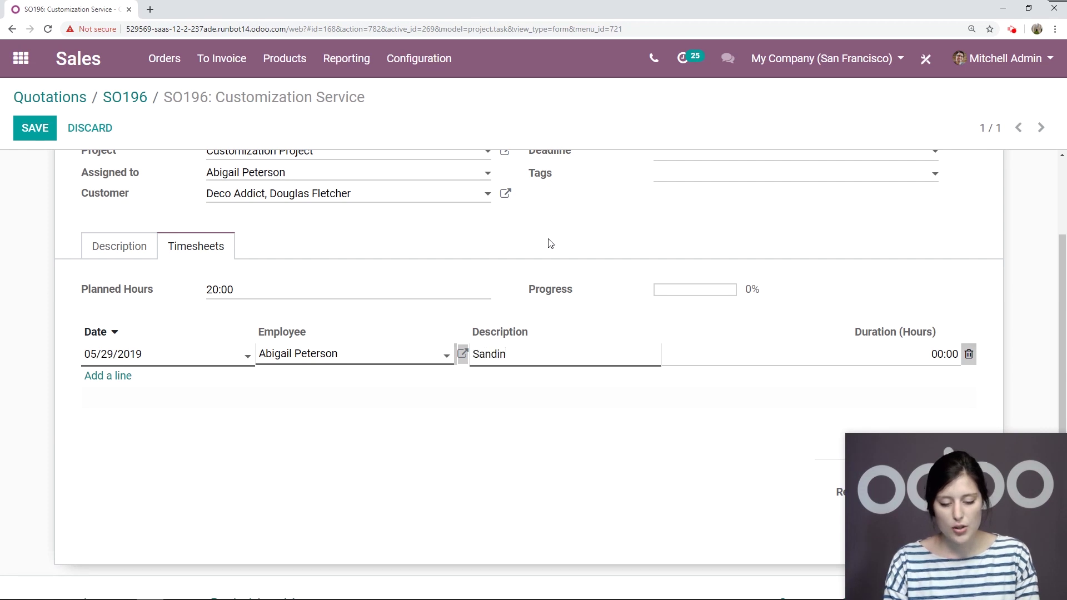
text(d)
key(Tab)
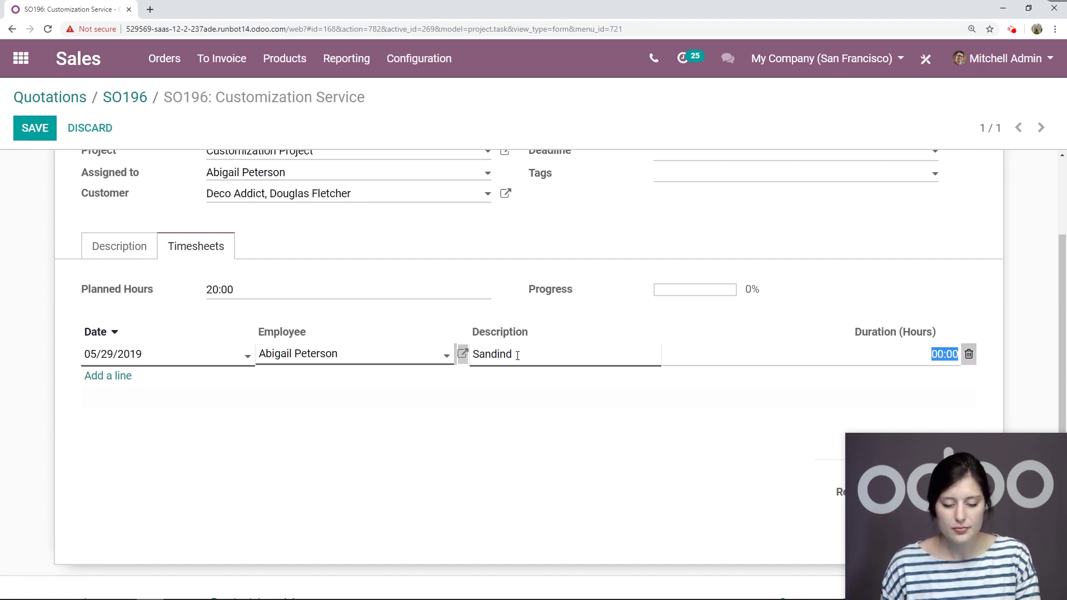
key(shift+Tab)
click(518, 356)
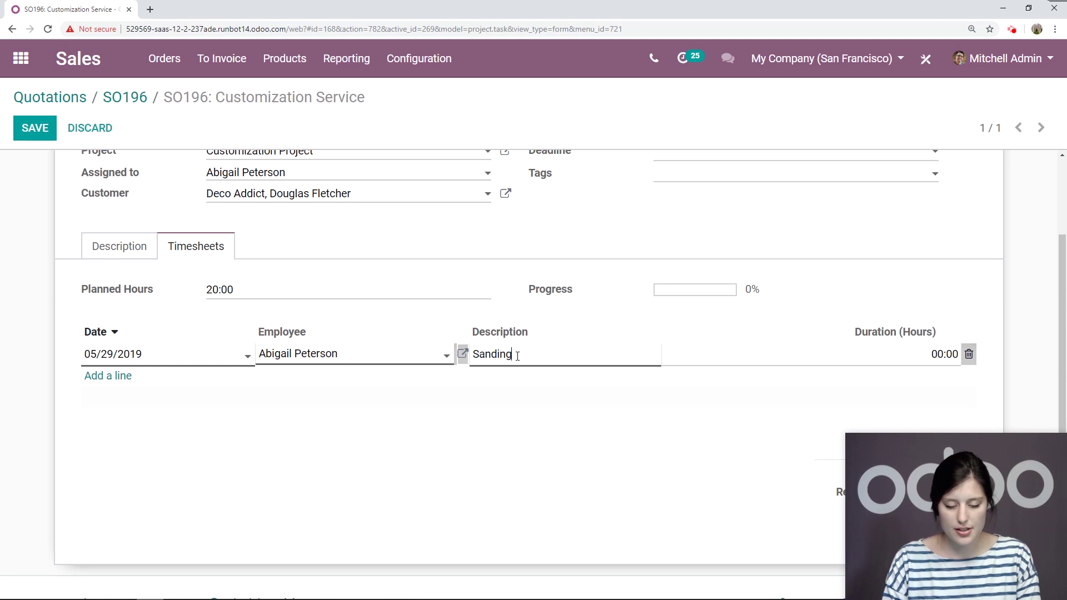
key(Tab)
text(5)
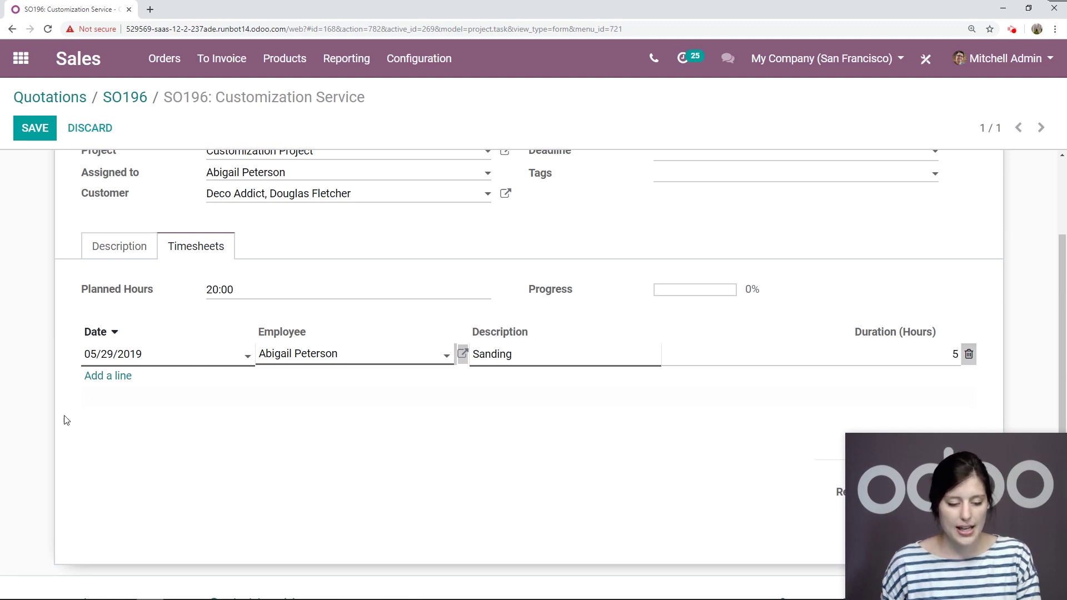
Add a 15-hour 'Carving' entry for the same employee and save the task.
click(90, 376)
click(200, 325)
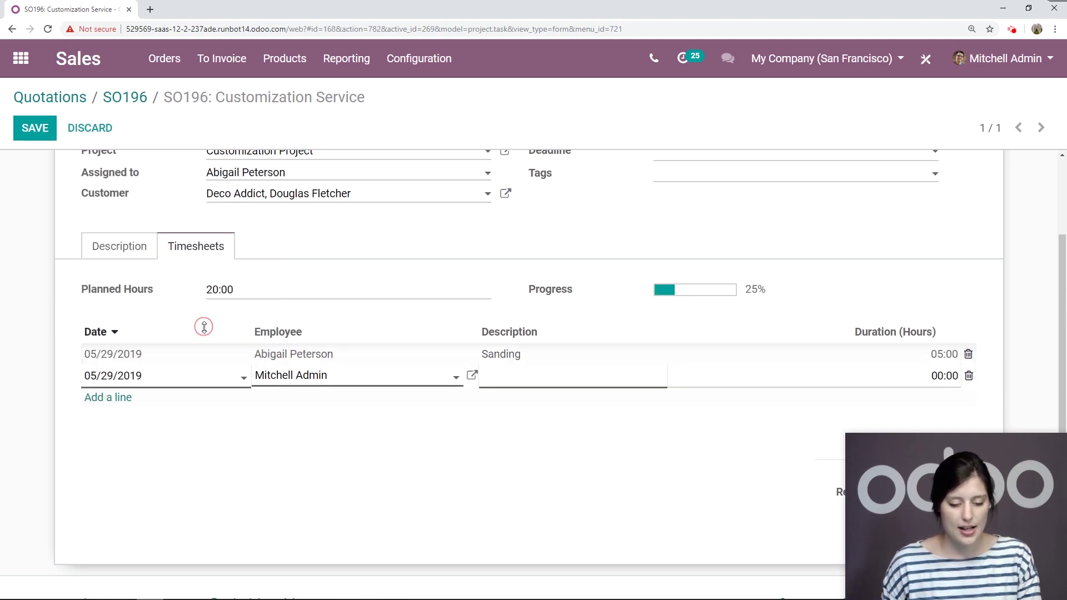
click(329, 377)
click(341, 401)
click(510, 375)
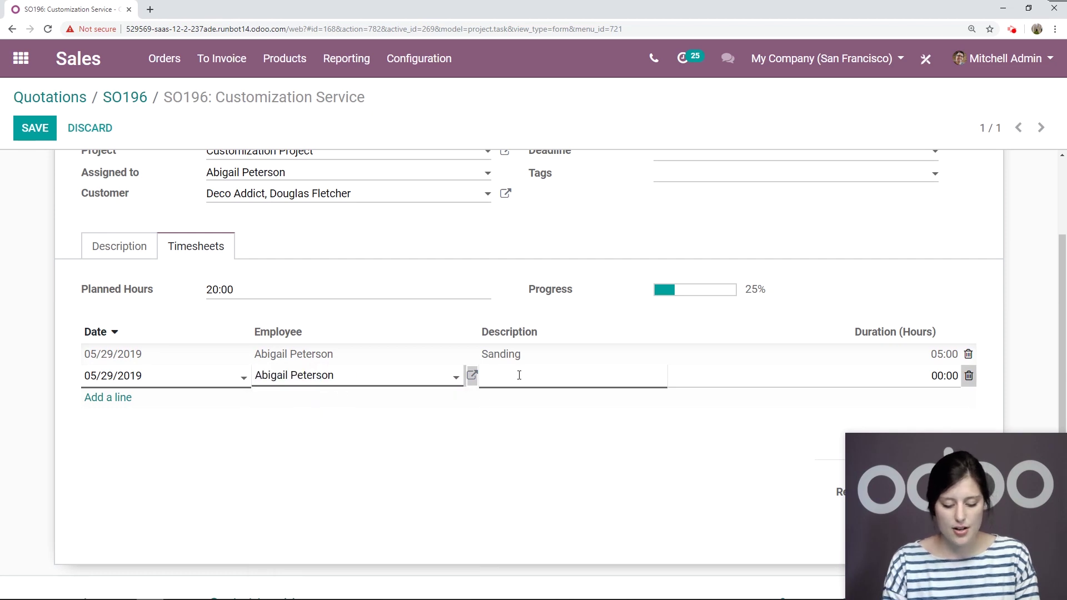
text(Carving)
key(Tab)
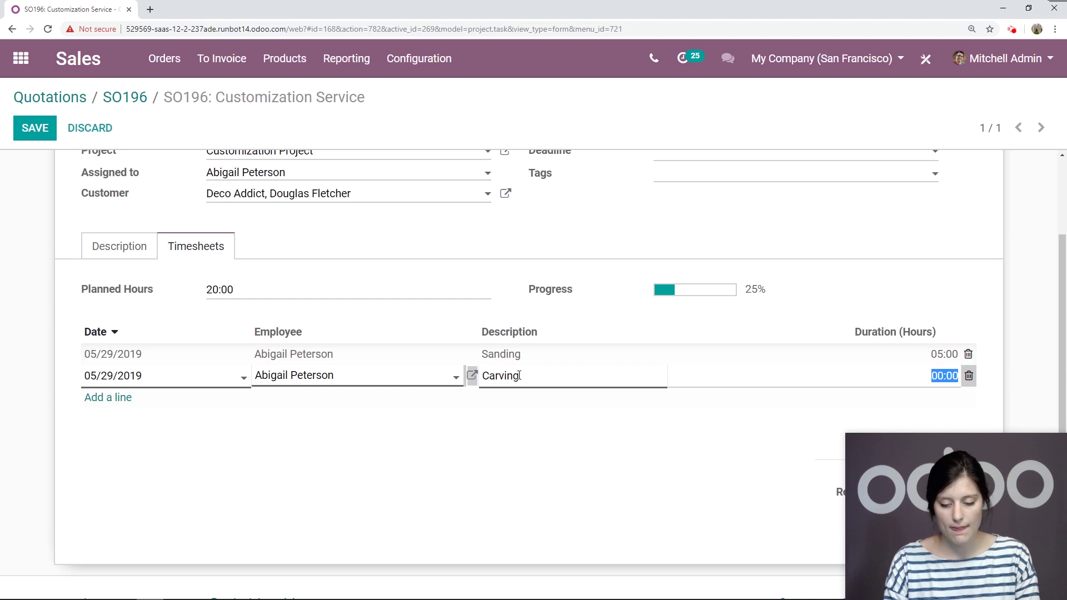
text(15)
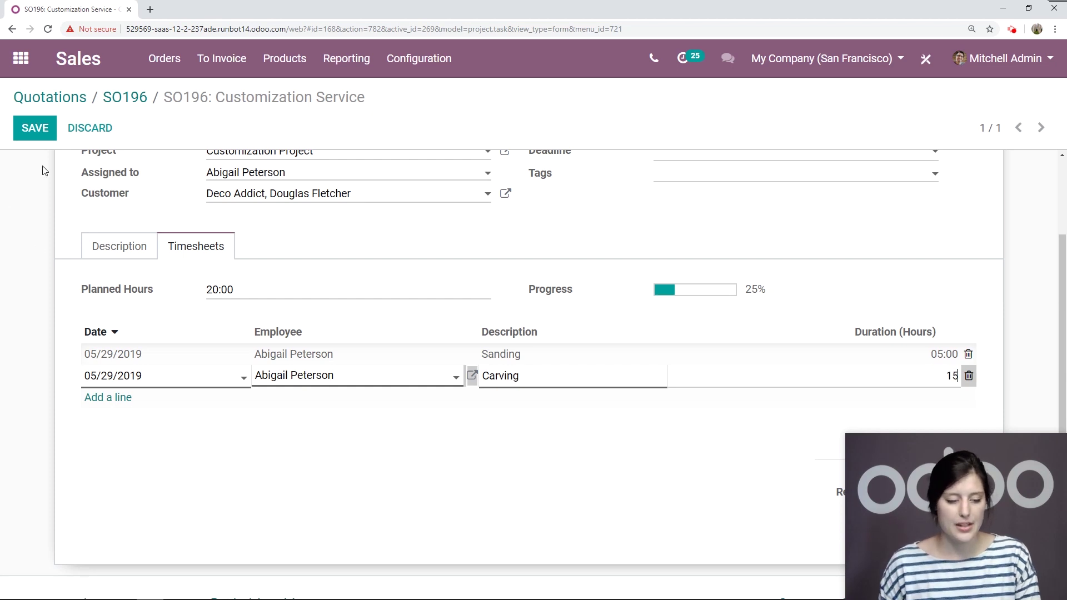
click(35, 129)
Review the saved task, then go to its source sales order SO196.
scroll(503, 293, down, 3)
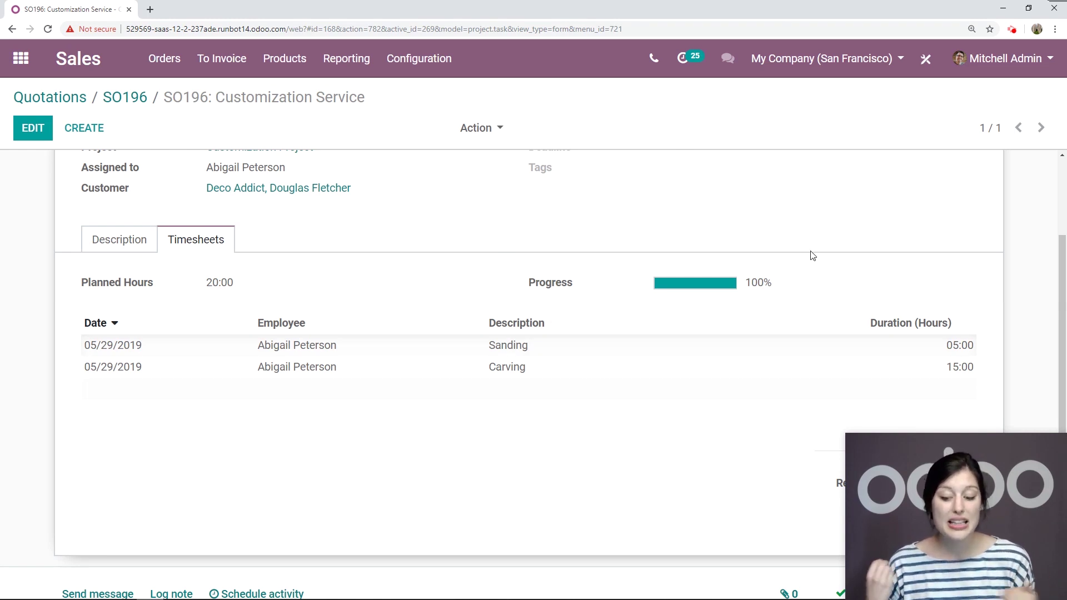
scroll(920, 266, down, 3)
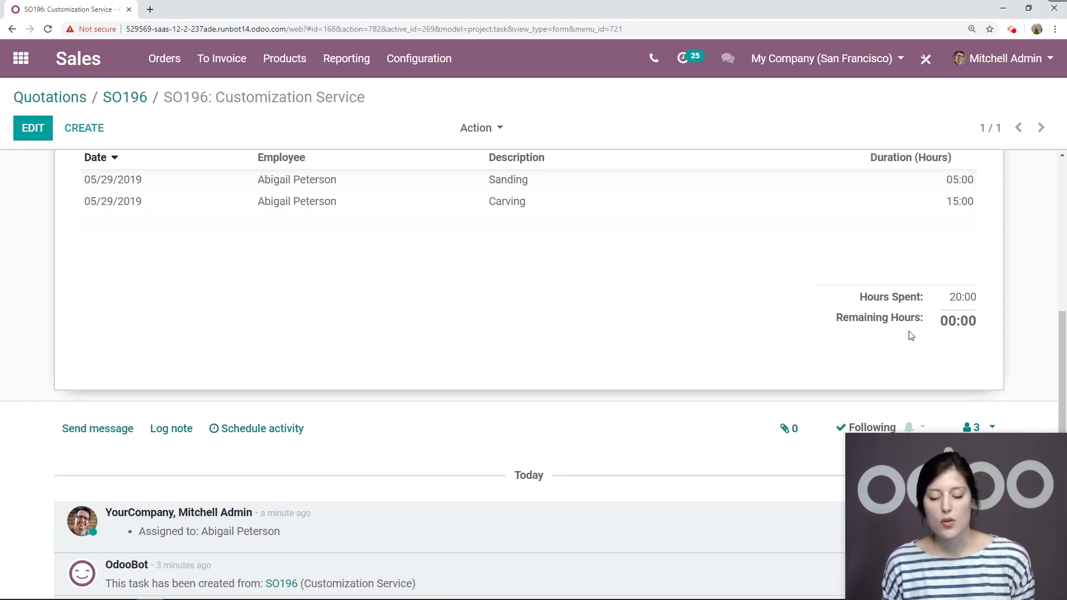
scroll(906, 327, up, 5)
scroll(516, 350, up, 1)
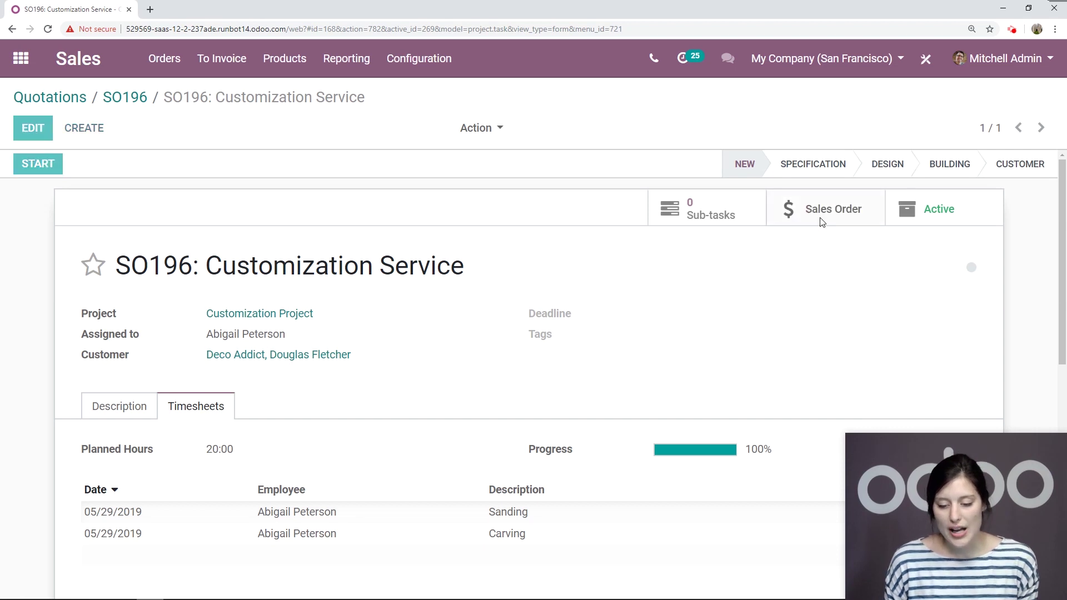
click(839, 223)
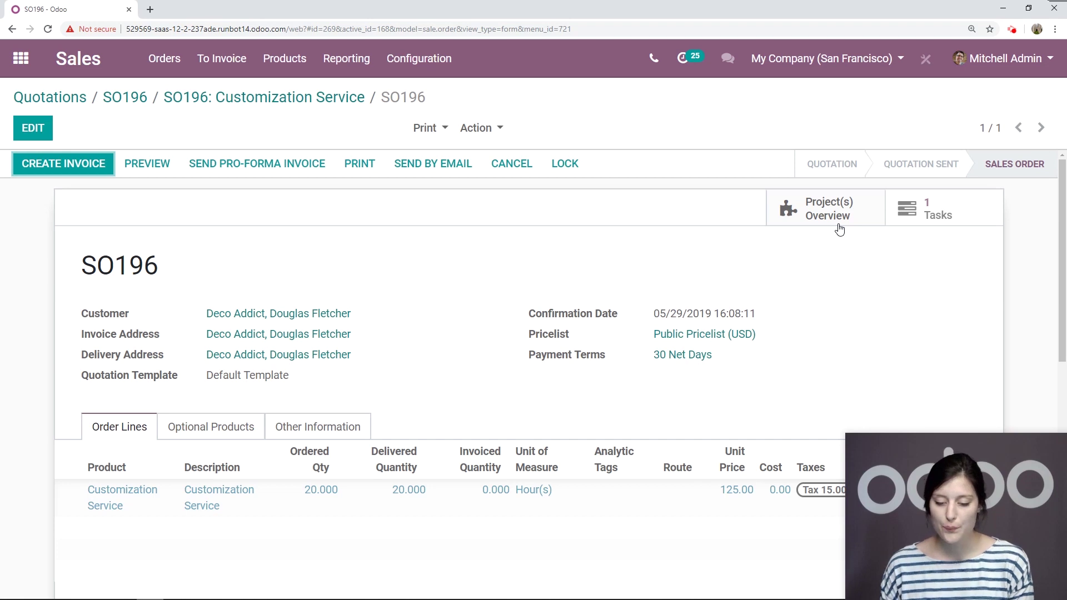
Open the Customization Project overview and check its 20:00 hours and $-1,000.00 timesheet costs.
click(839, 228)
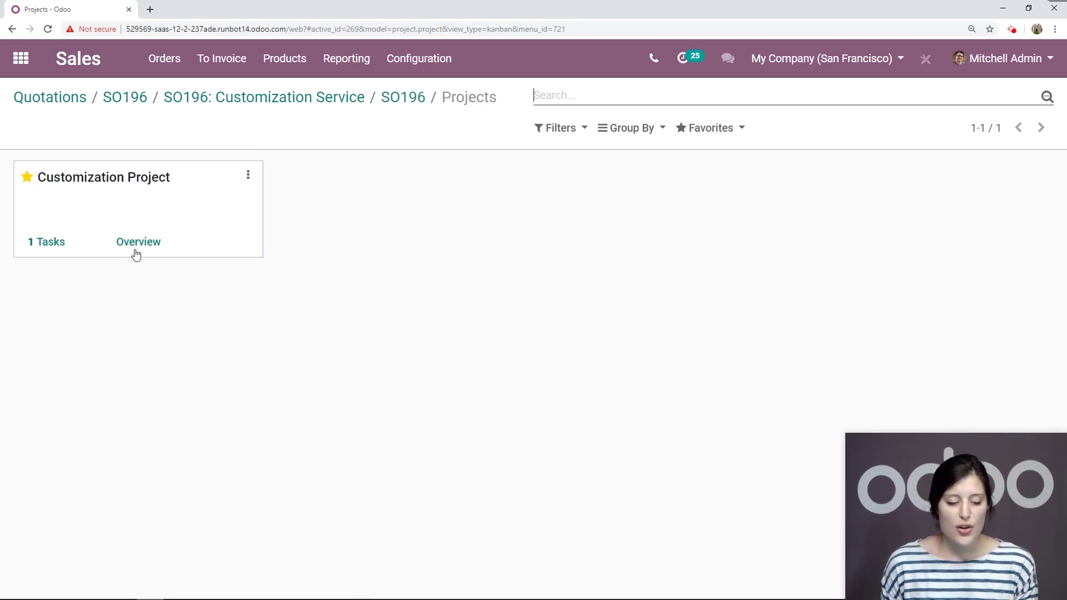
click(139, 244)
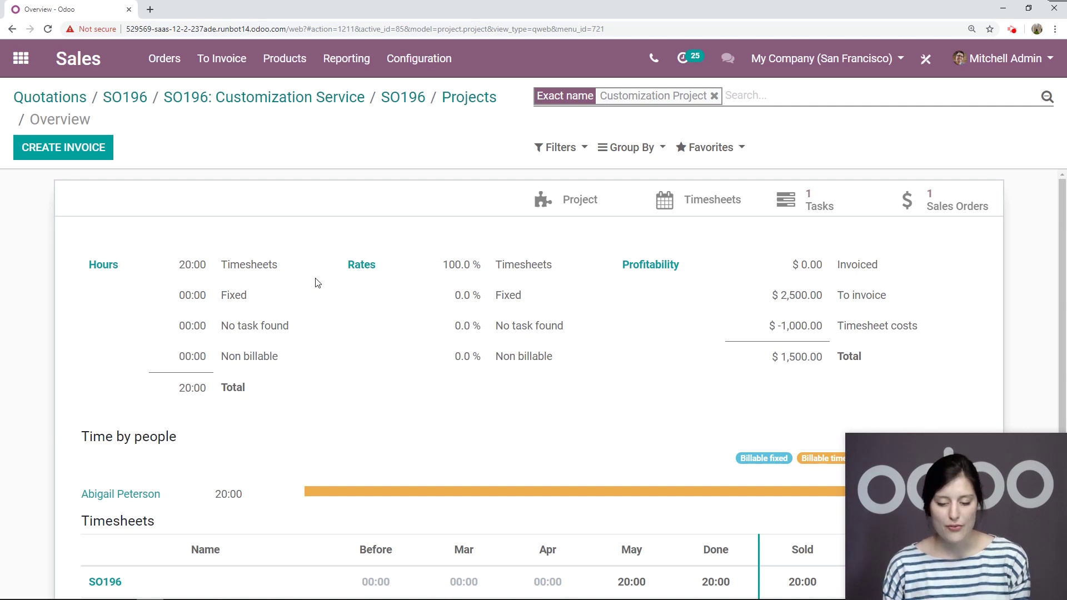
scroll(316, 283, down, 1)
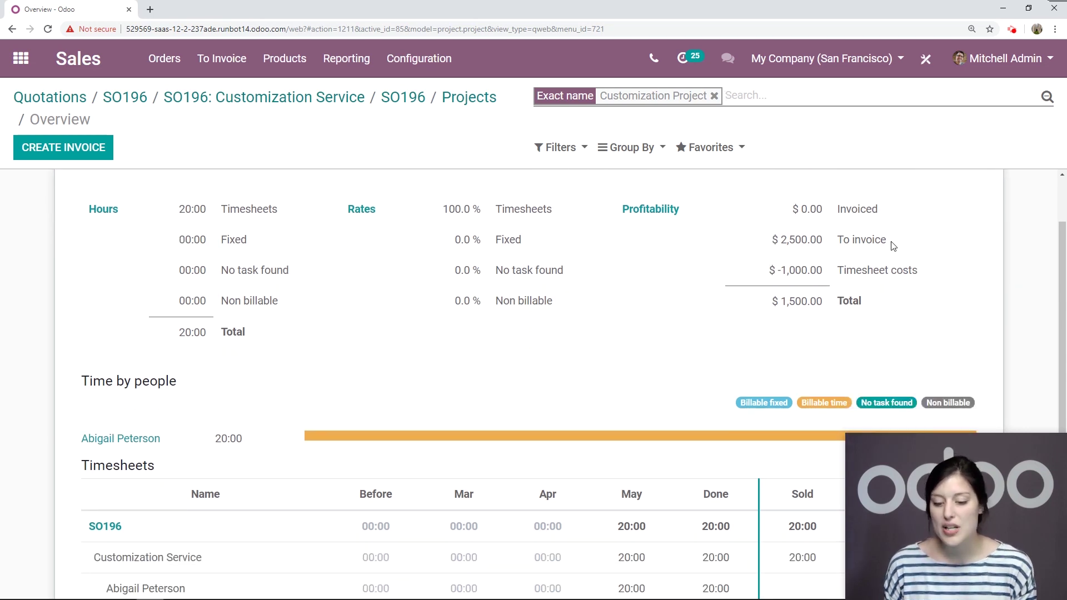
drag(889, 243, 839, 242)
drag(919, 271, 839, 271)
View the project's detailed profitability breakdown, then return to the overview.
click(895, 288)
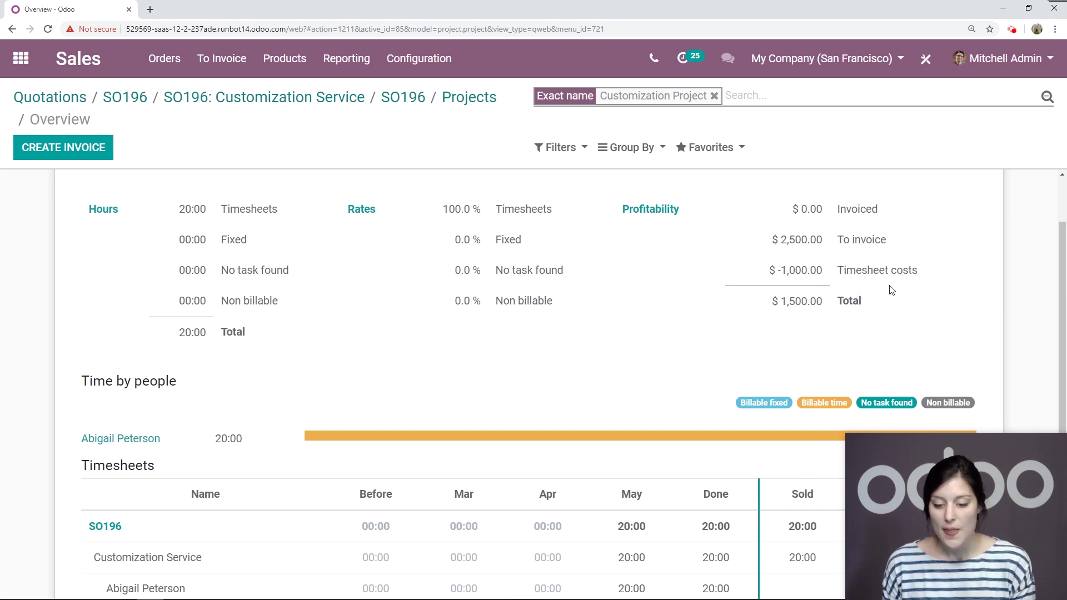
click(646, 211)
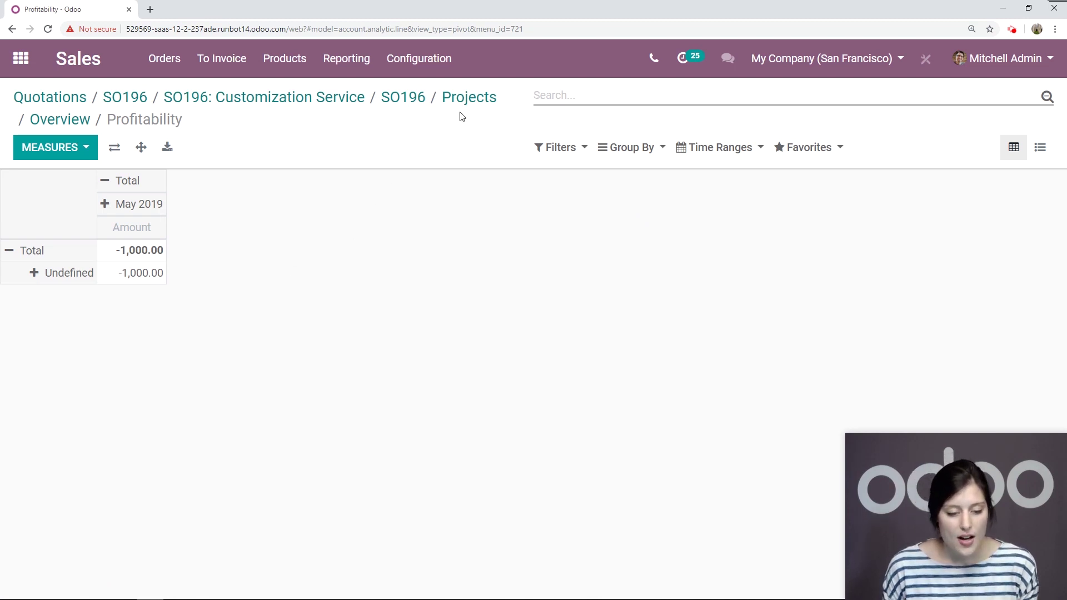
click(57, 123)
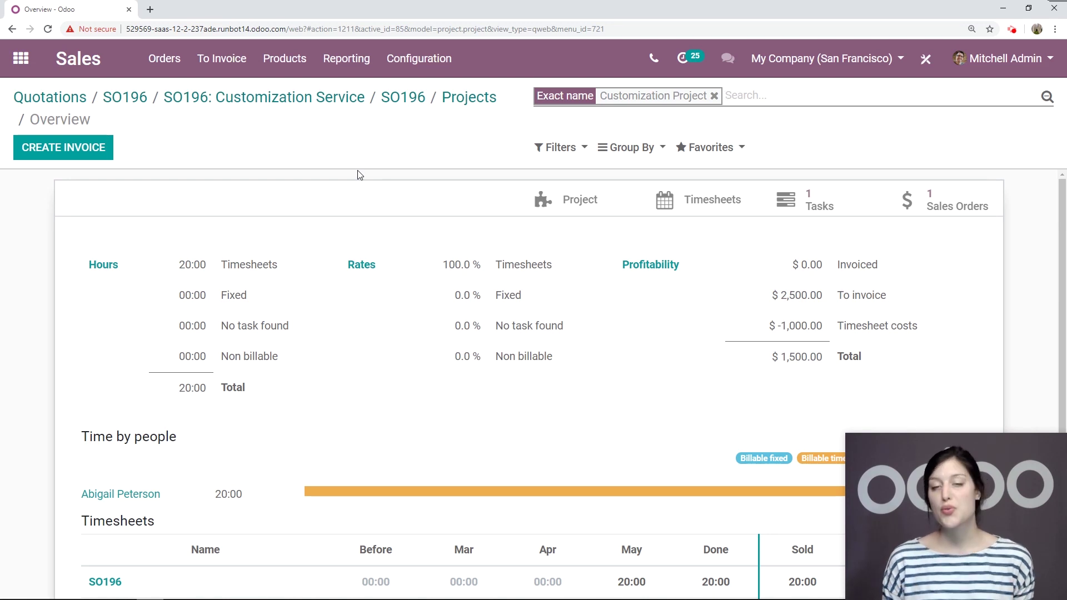
Create a regular invoice billing 20 hours of Customization Service at 125.00 and review it.
click(84, 150)
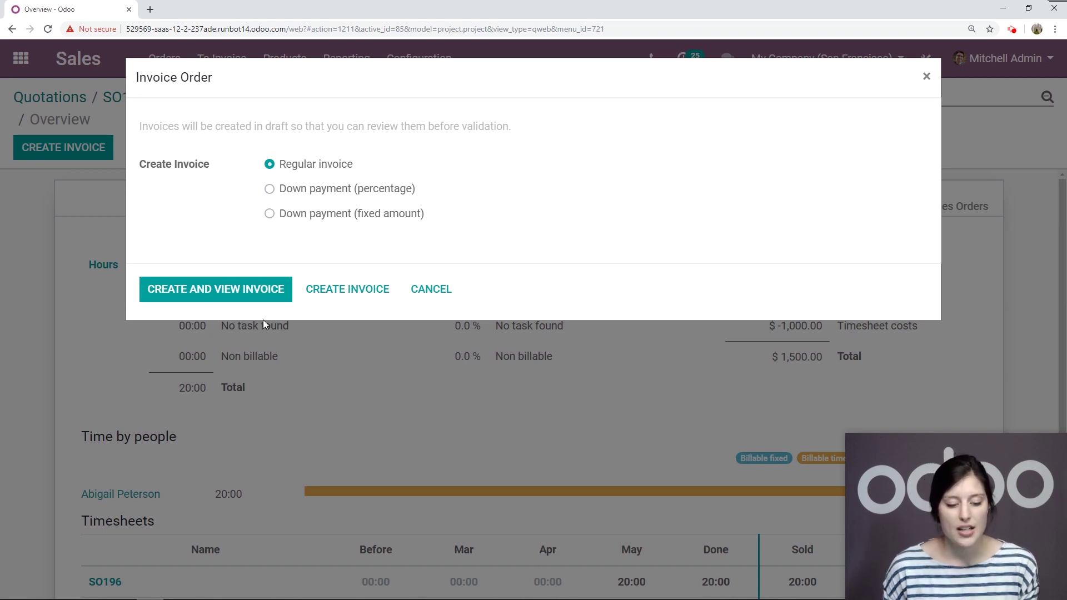
click(221, 298)
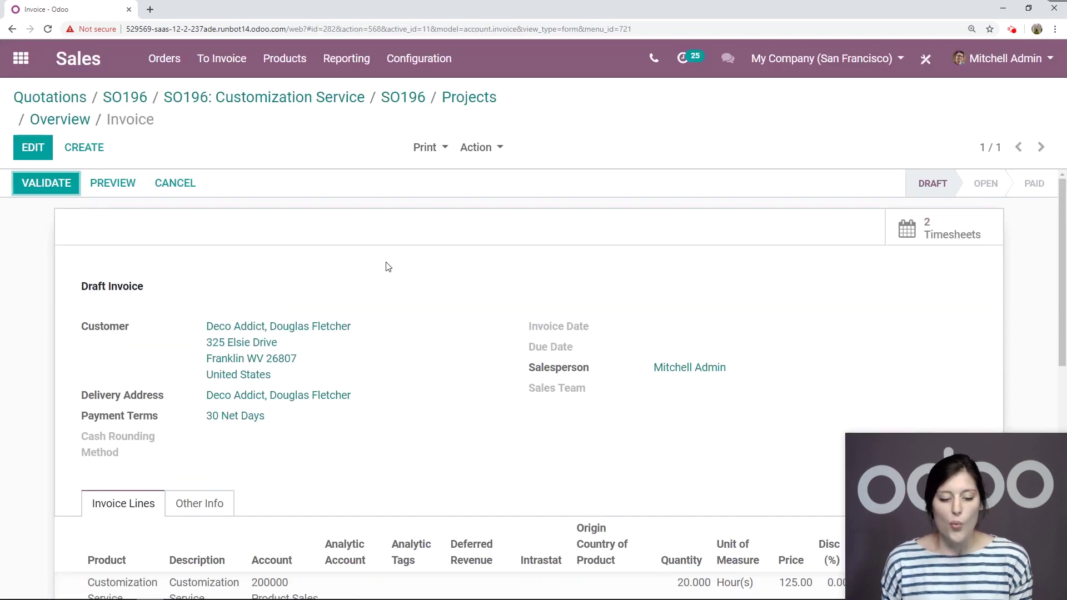
scroll(578, 243, down, 1)
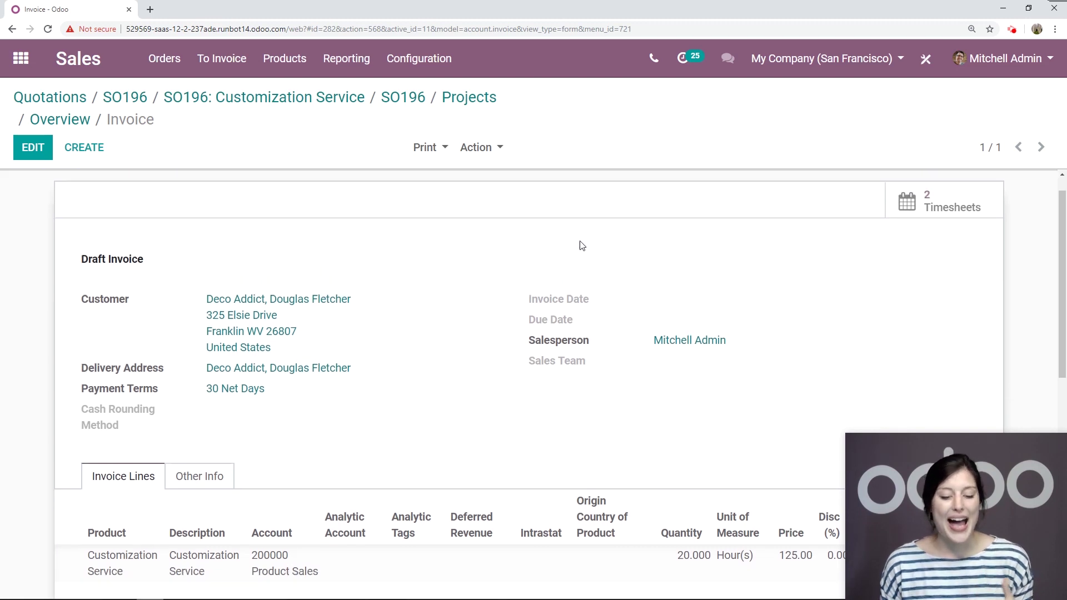
scroll(584, 246, up, 1)
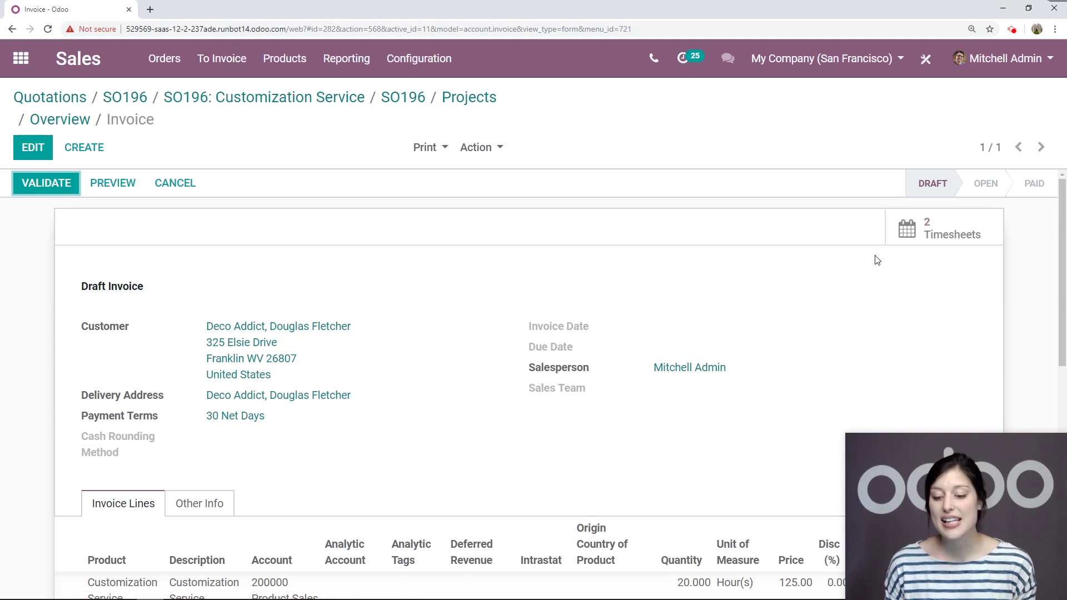
Show the invoice's linked timesheets: Sanding 05:00 and Carving 15:00.
click(948, 238)
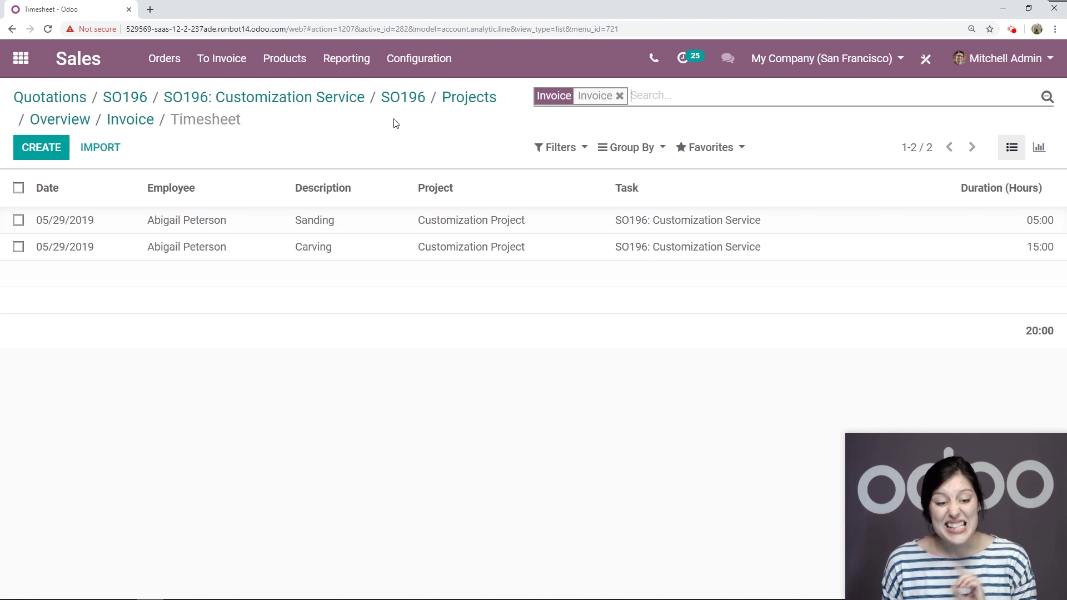
Go back to SO196, now showing 20.000 invoiced and one linked invoice.
click(128, 98)
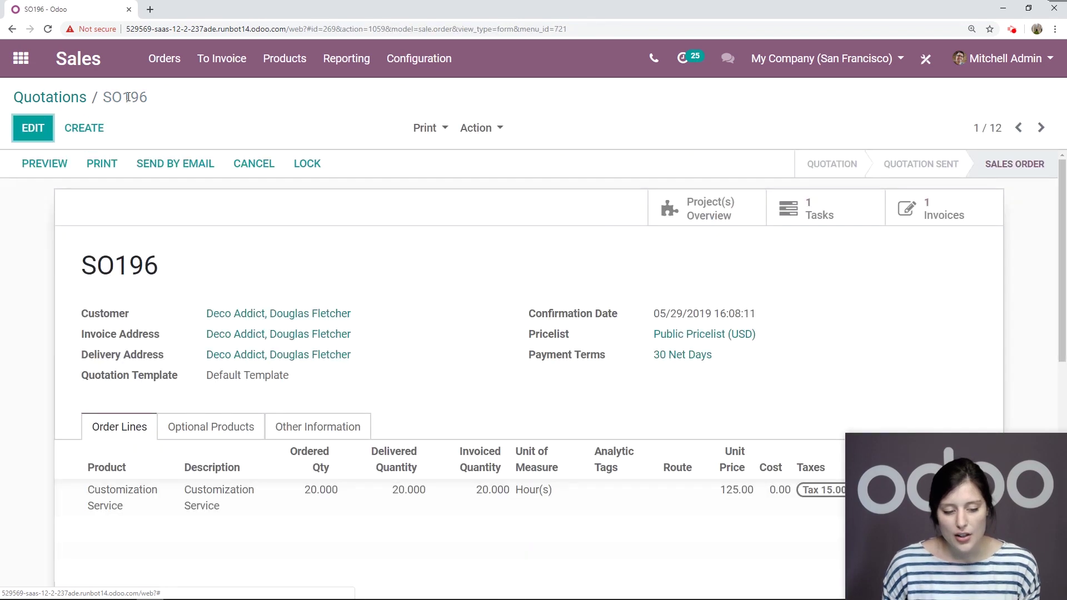